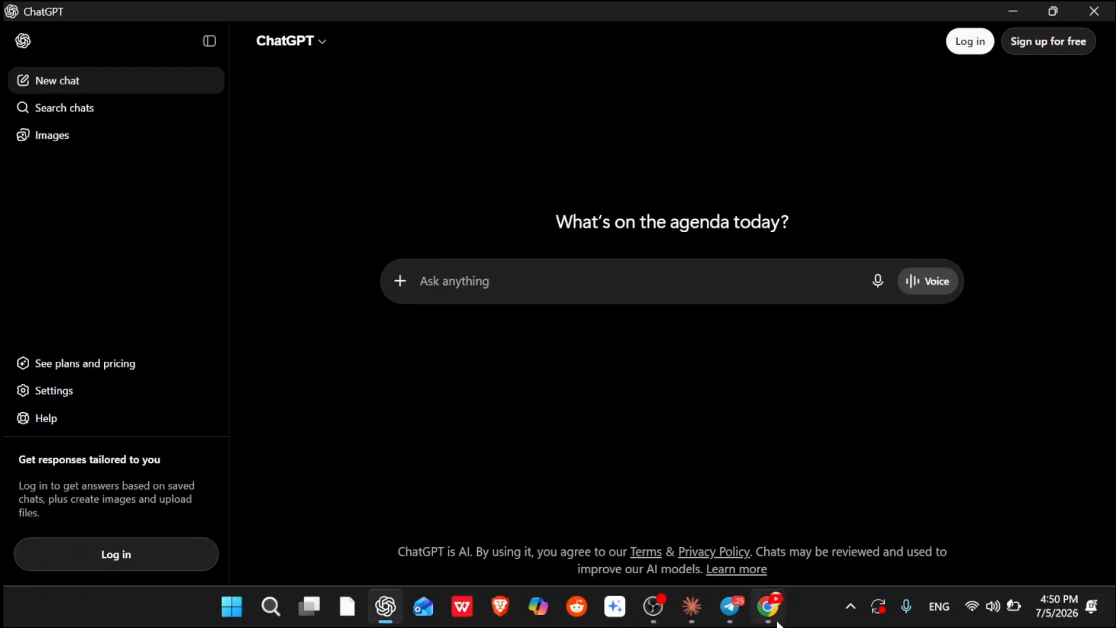
Switch to Chrome, open chatgpt.com in a new tab, and dismiss the browser's signed-in notice.
mouse_move(770, 602)
left_click(779, 504)
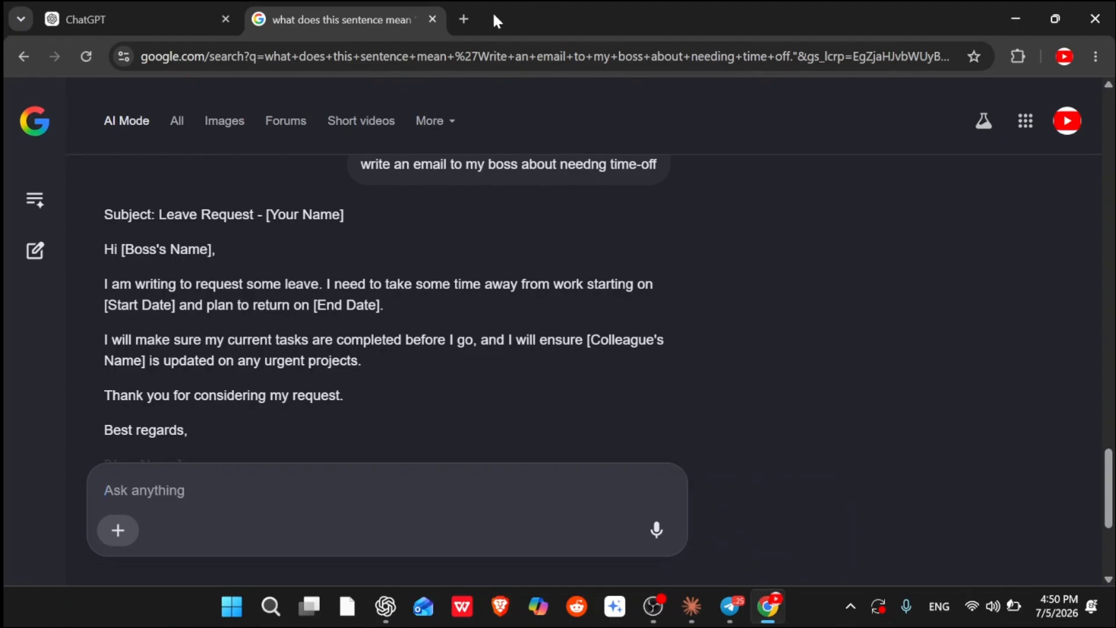
left_click(458, 20)
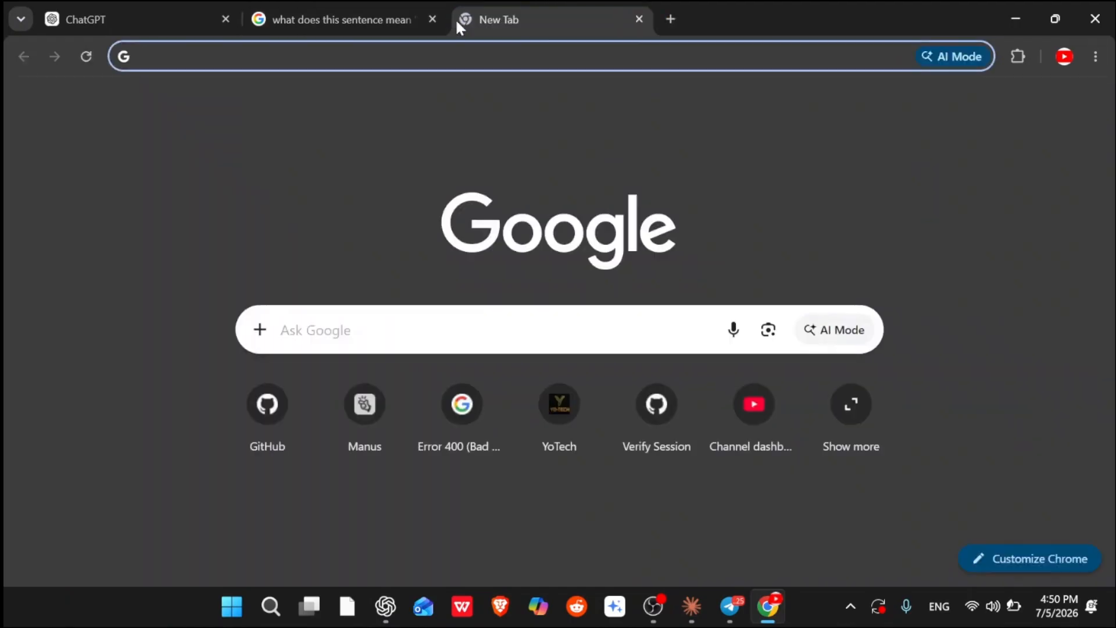
type("ch")
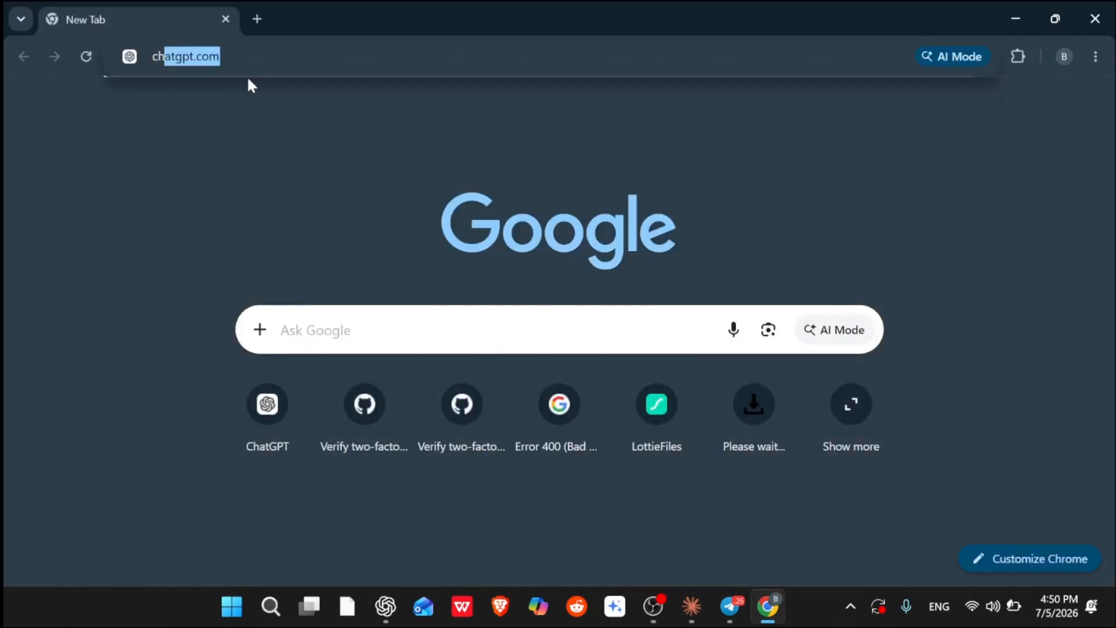
type("atg")
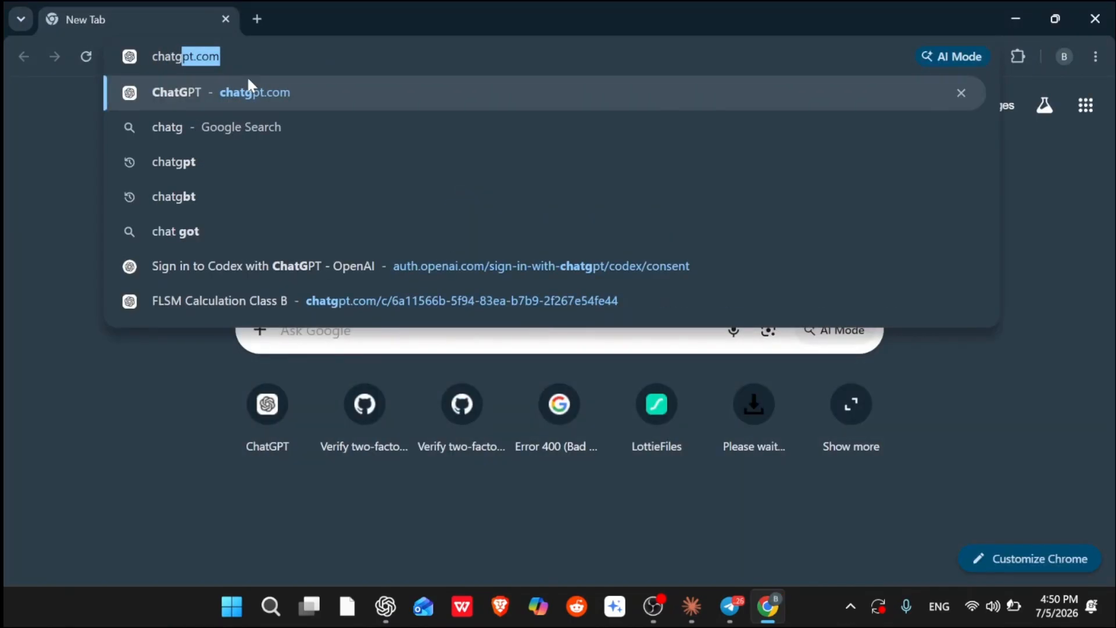
key("Return")
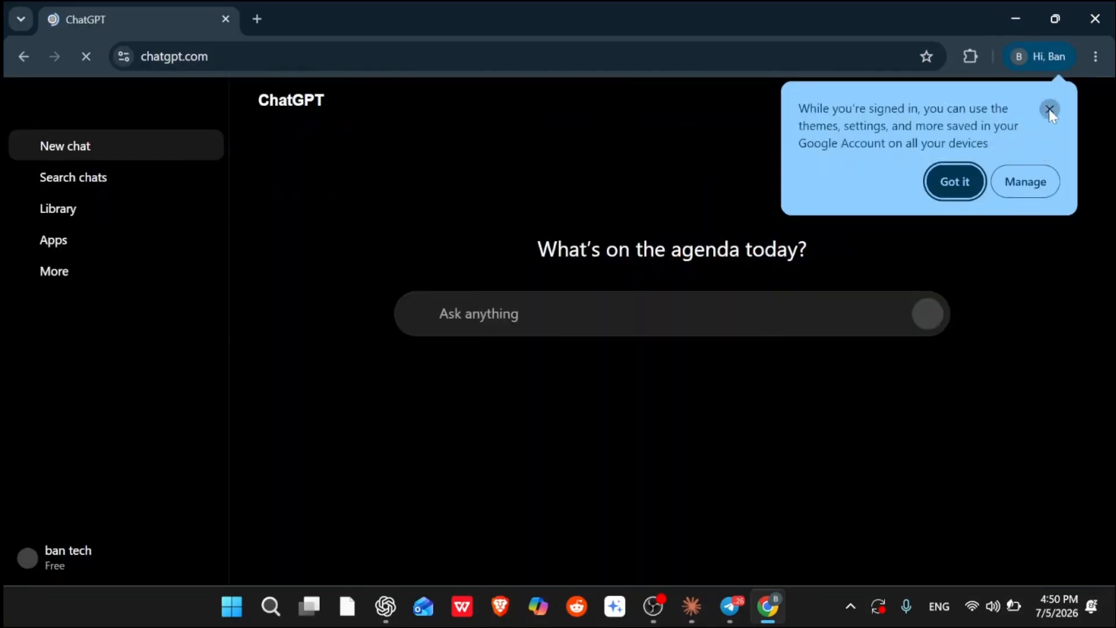
left_click(1049, 110)
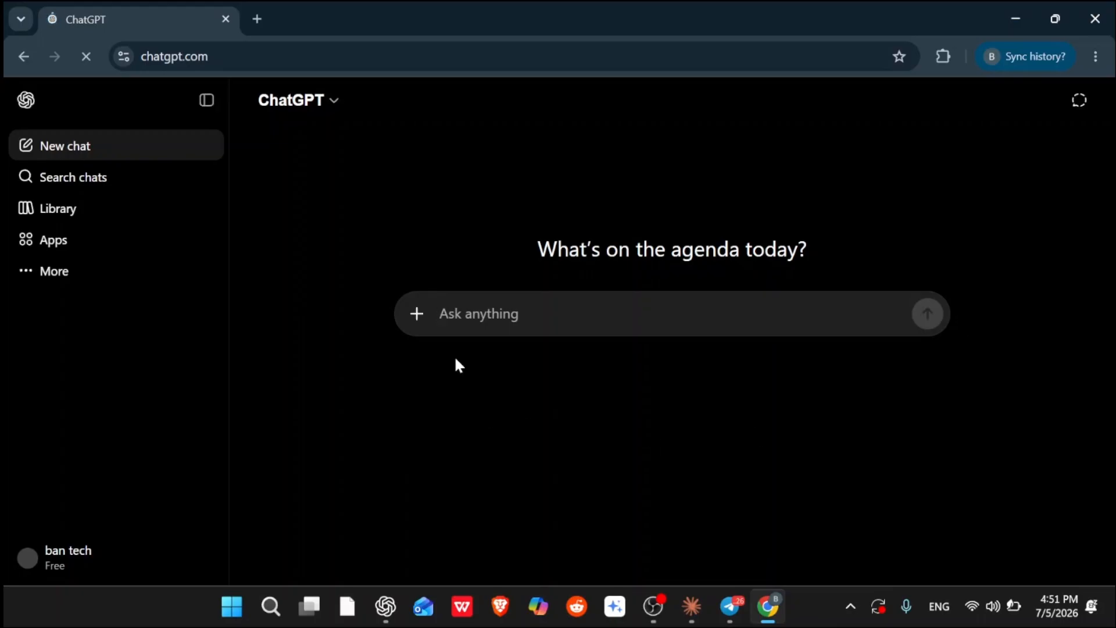
Search the web for "chatgpt app download" in a new tab.
left_click(257, 18)
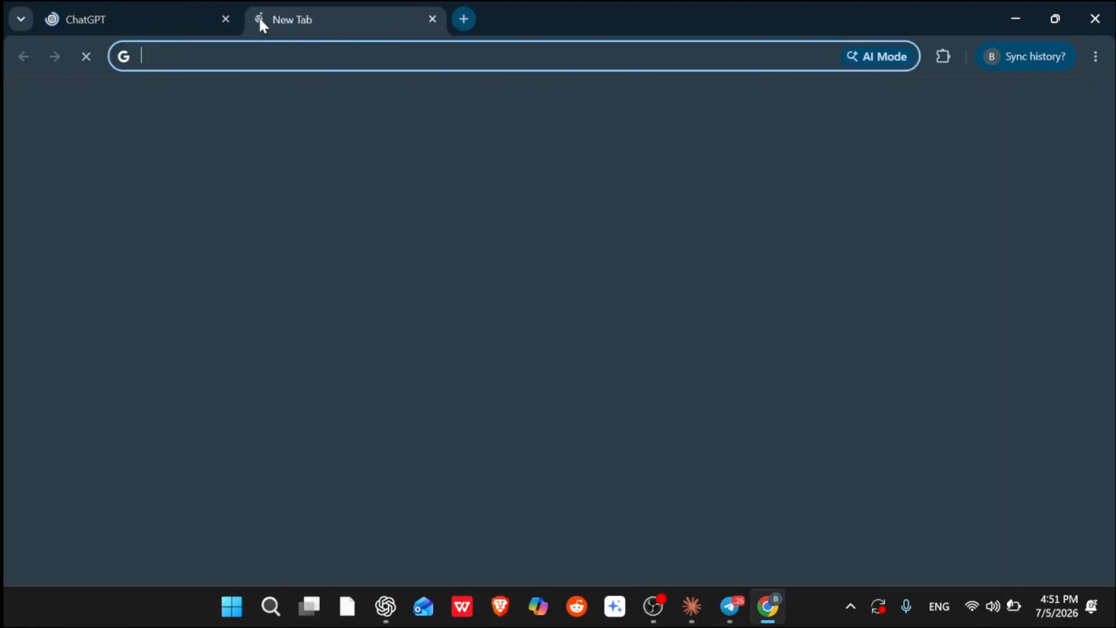
type("chatg")
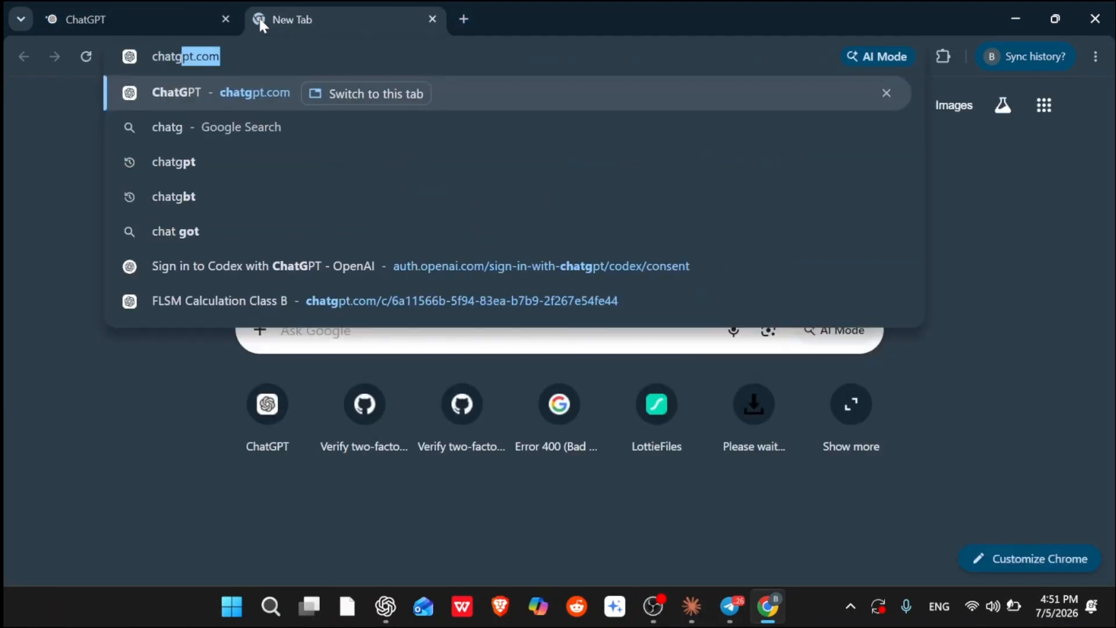
type("pt app")
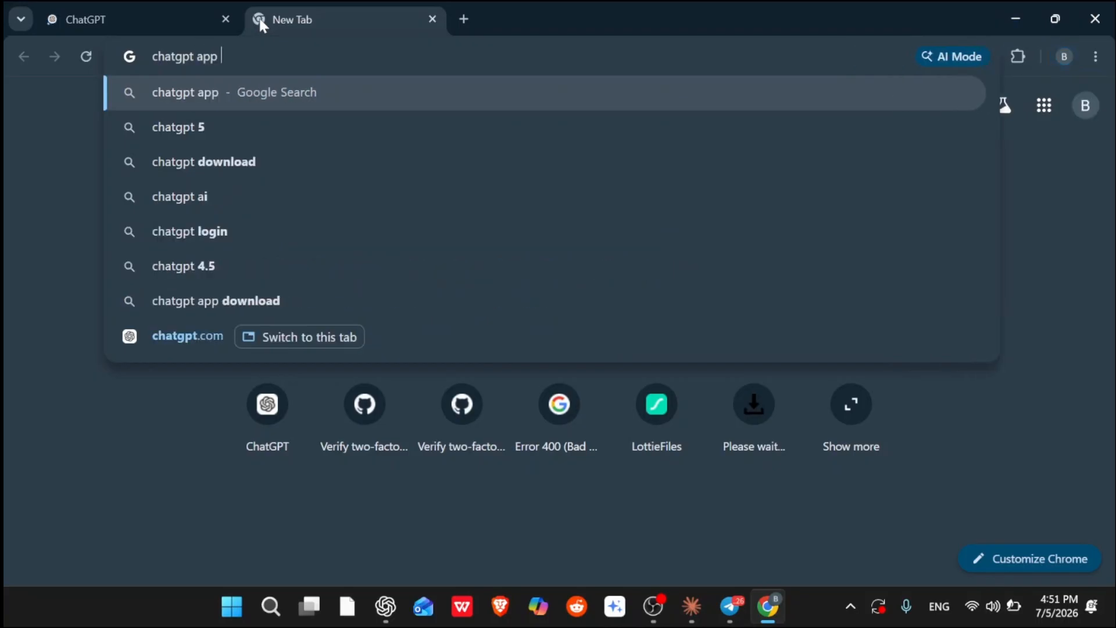
left_click(242, 129)
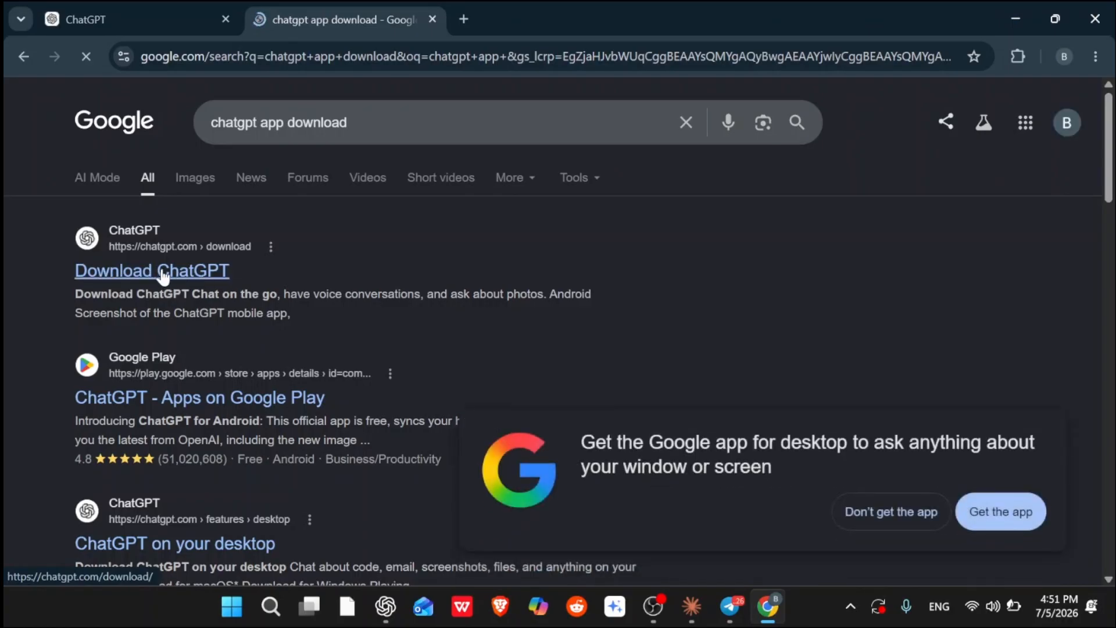
Open the official Download ChatGPT page and download the Windows installer from its Microsoft Store listing.
left_click(163, 275)
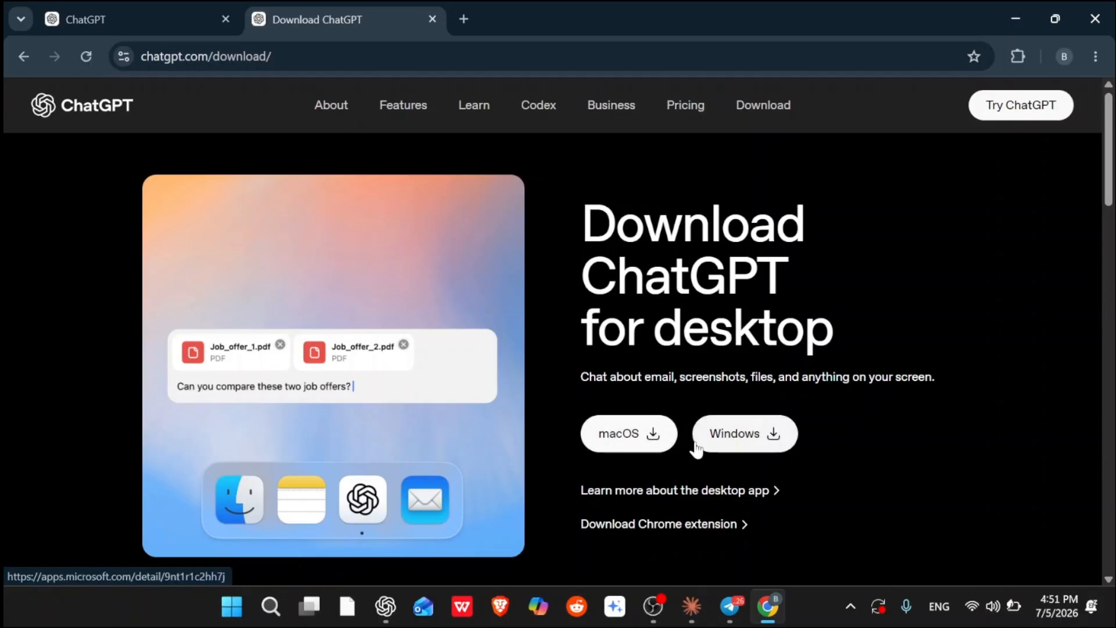
left_click(751, 442)
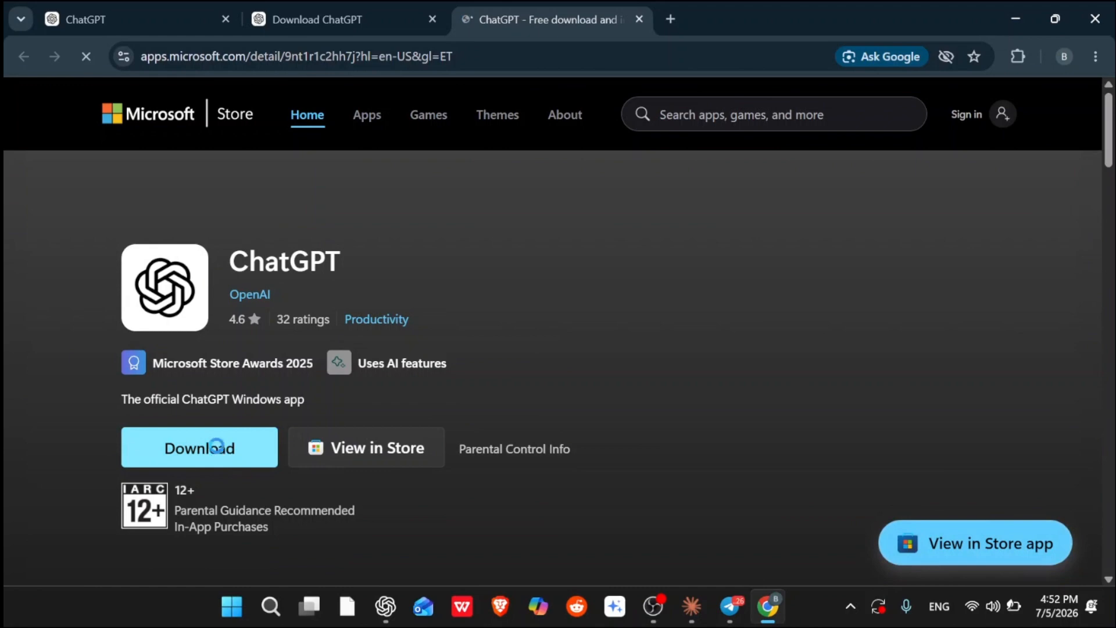
left_click(218, 454)
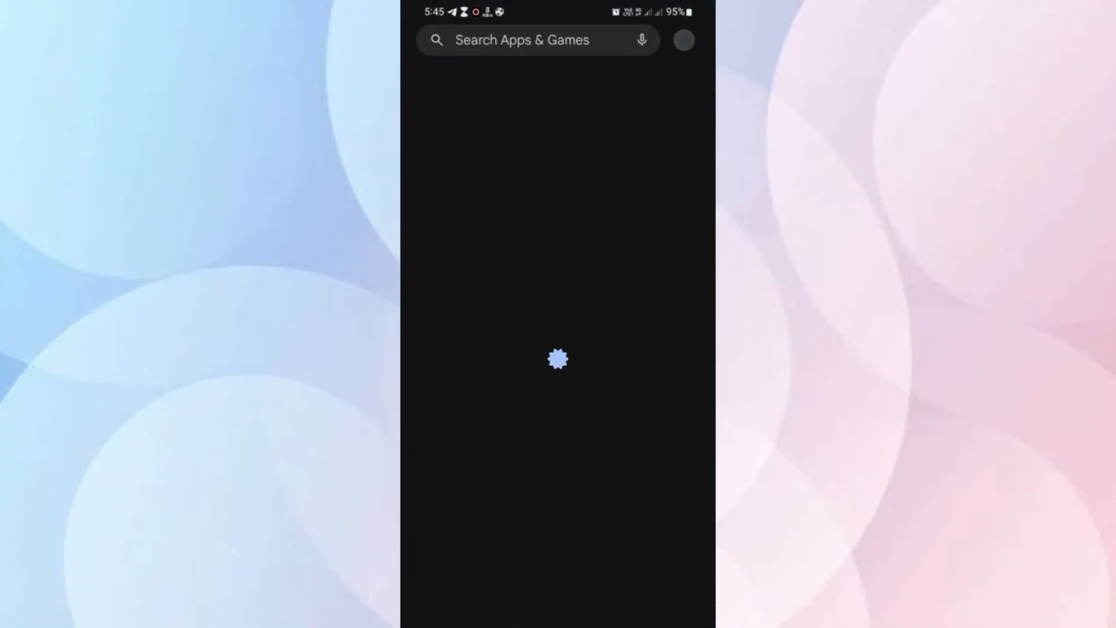
Switch to the phone's app store and search for "chatgpt".
left_click(522, 40)
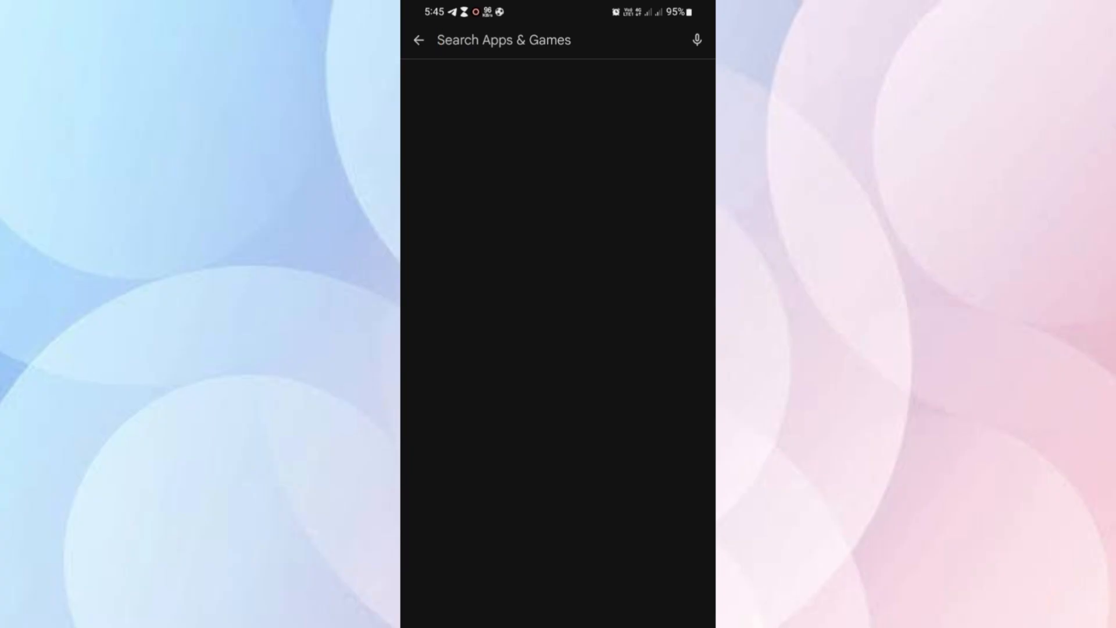
type("chat")
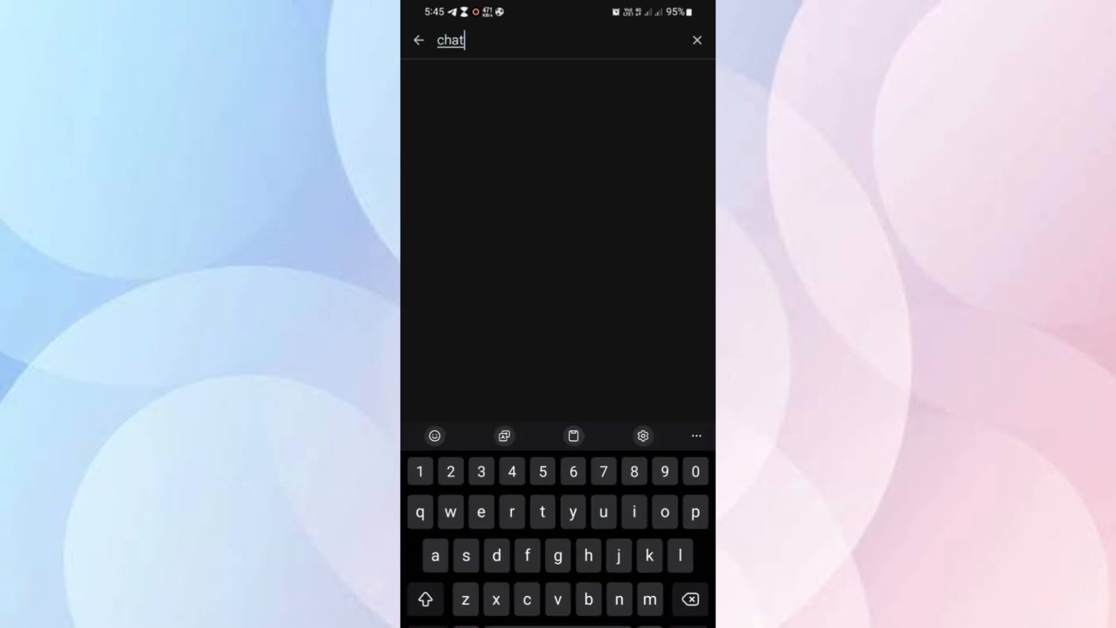
type("gpt")
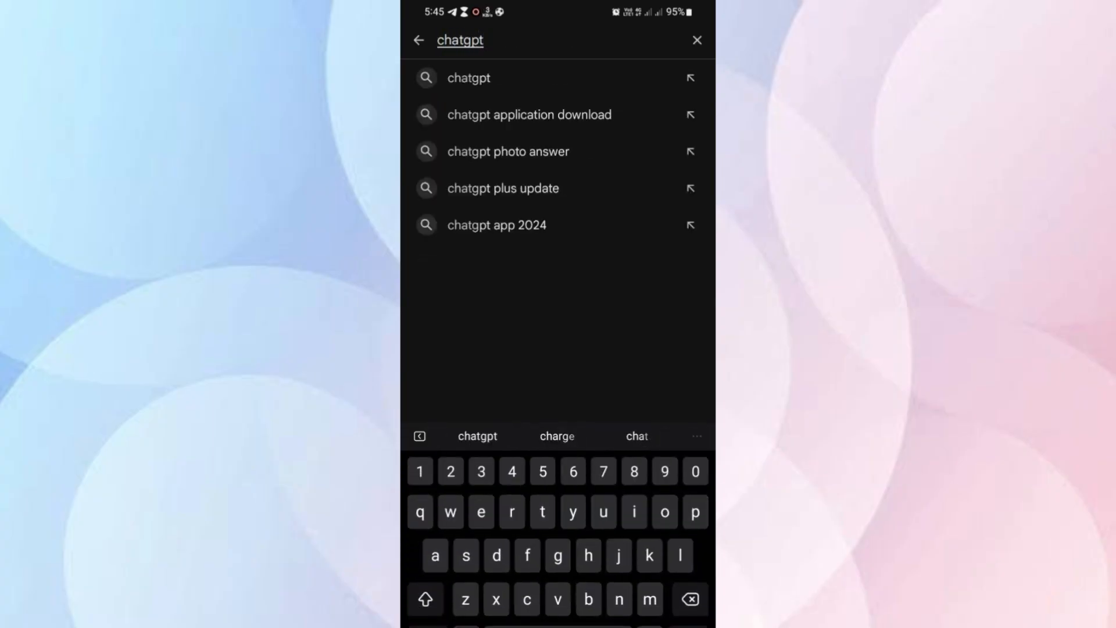
key("Return")
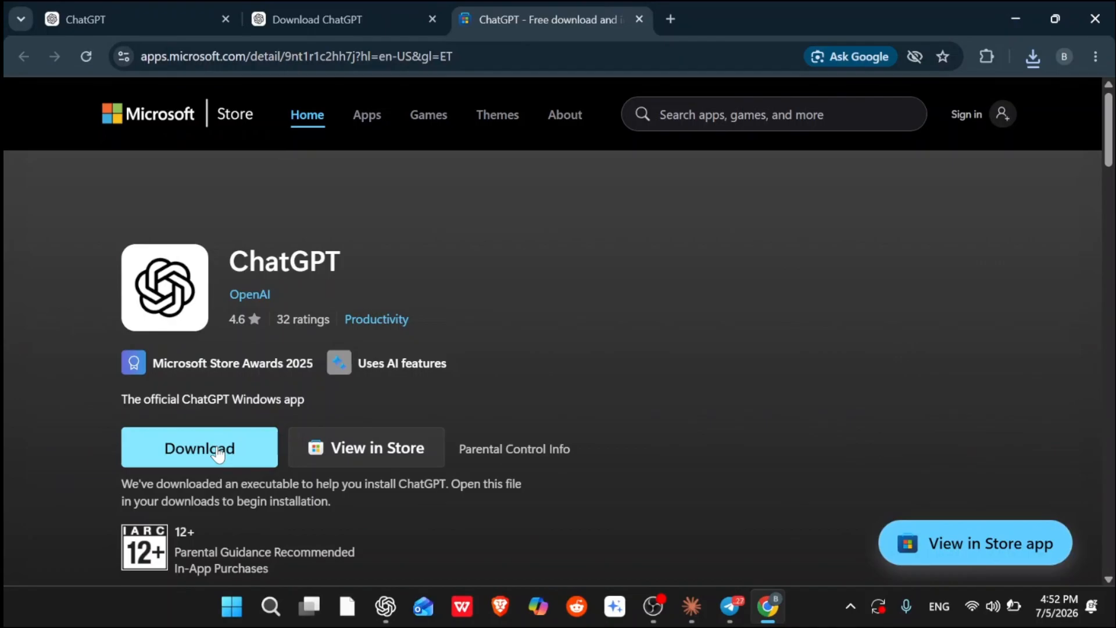
Show Chrome's recent download history with the installer, and switch to the ChatGPT desktop app.
mouse_move(380, 607)
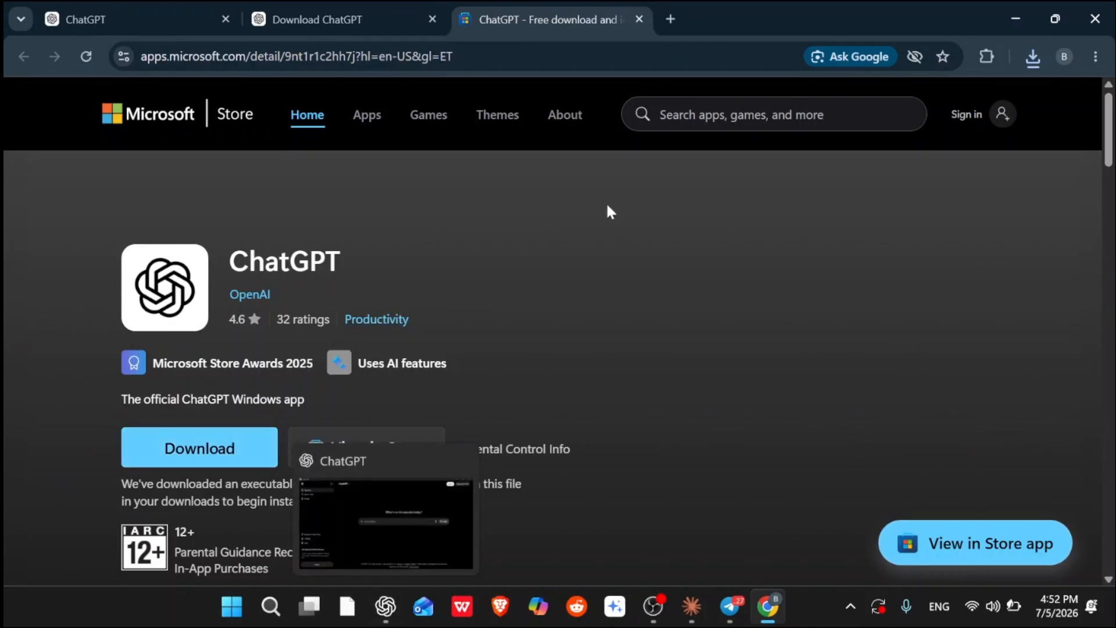
left_click(1033, 57)
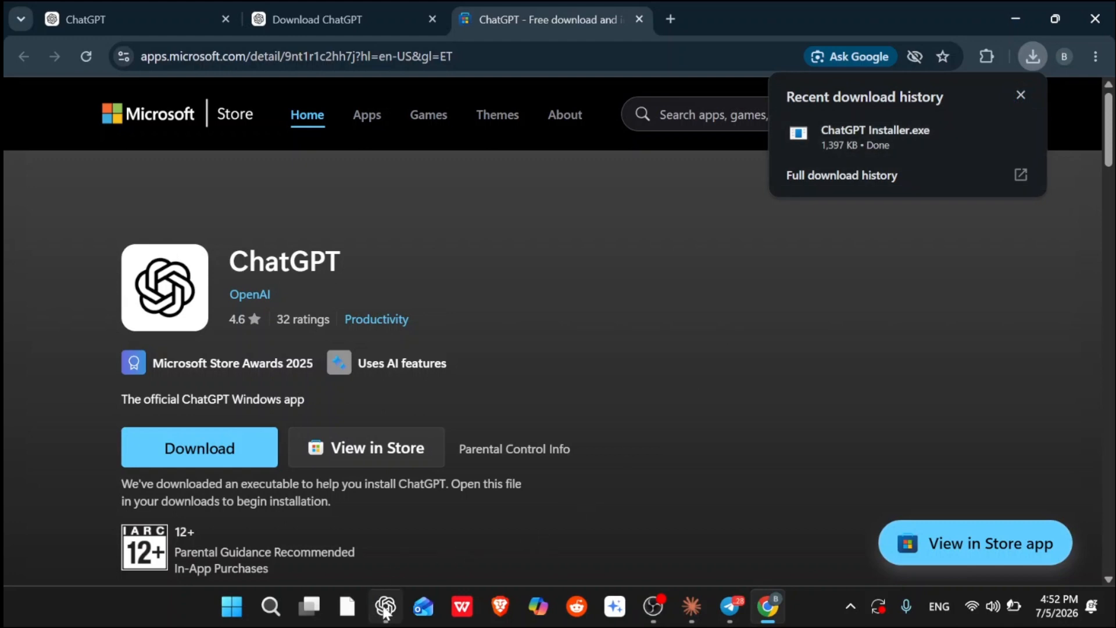
mouse_move(387, 609)
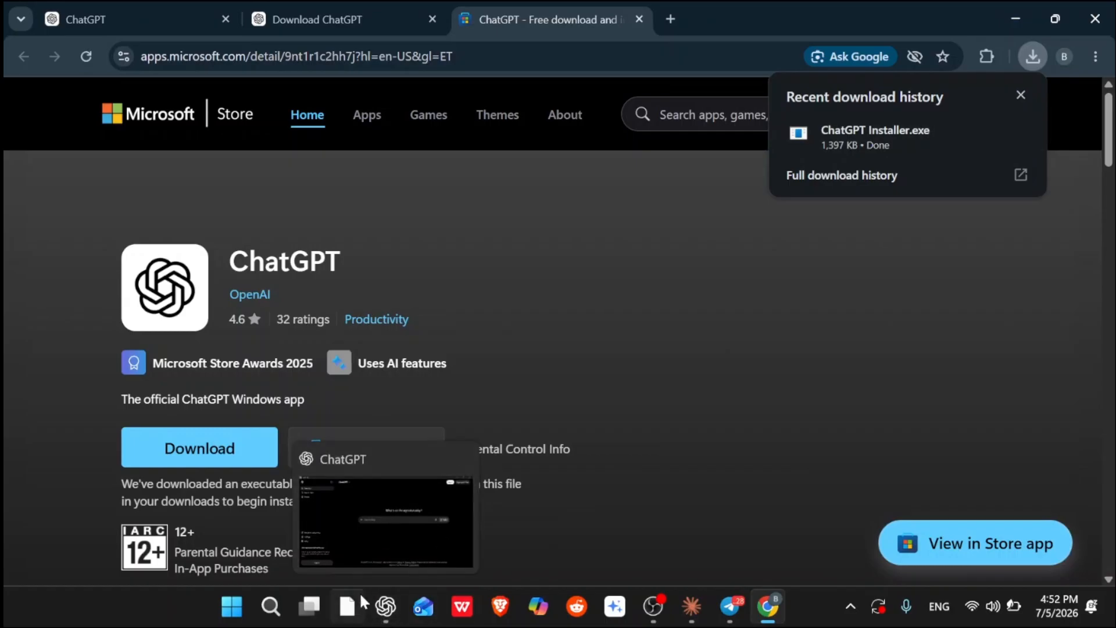
left_click(387, 609)
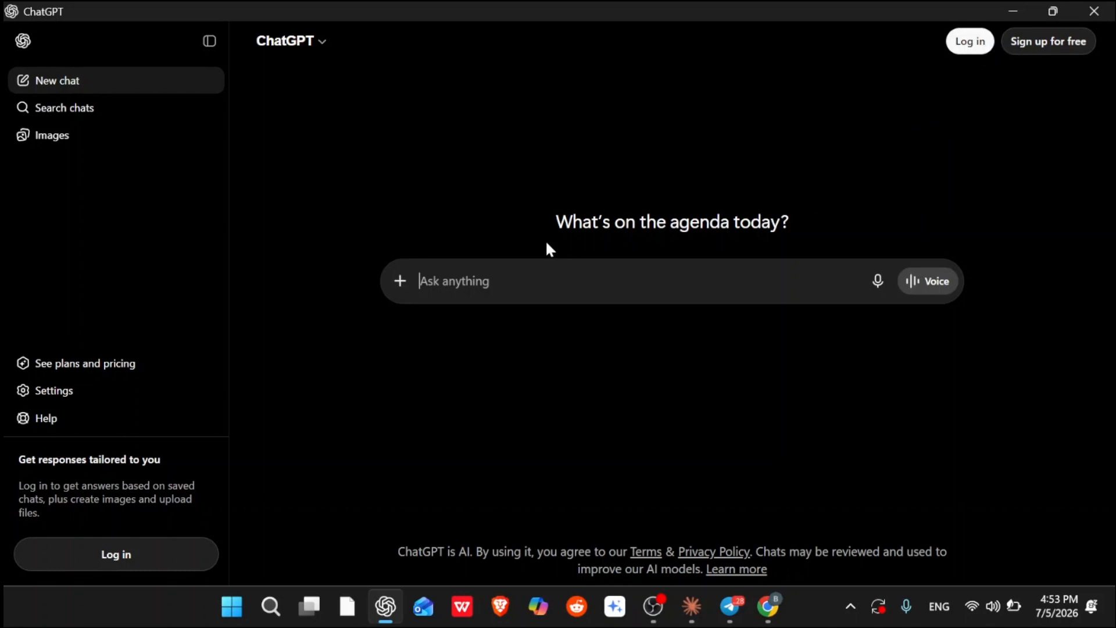
type("jkhldsh")
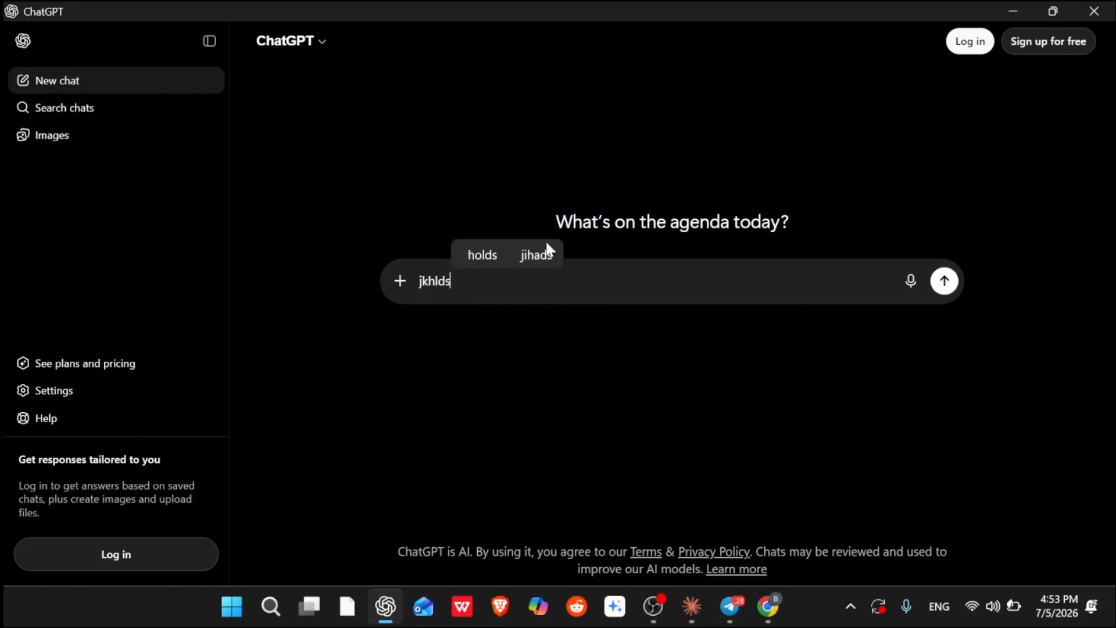
key("BackSpace")
key("BackSpace")
key("BackSpace")
key("BackSpace")
key("BackSpace")
key("BackSpace")
key("BackSpace")
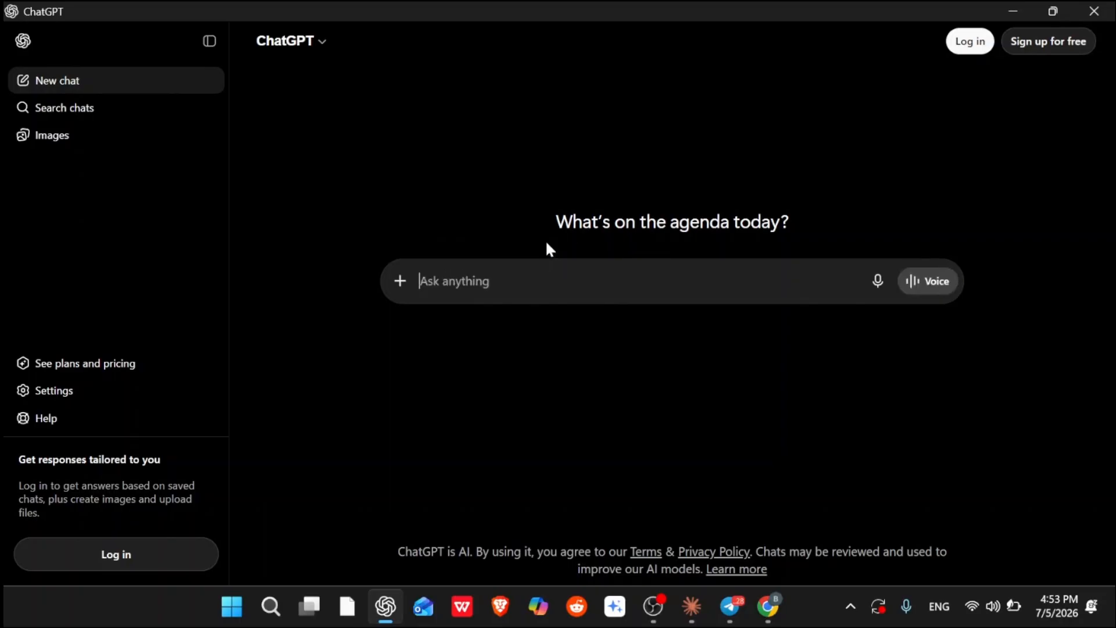
type("expai")
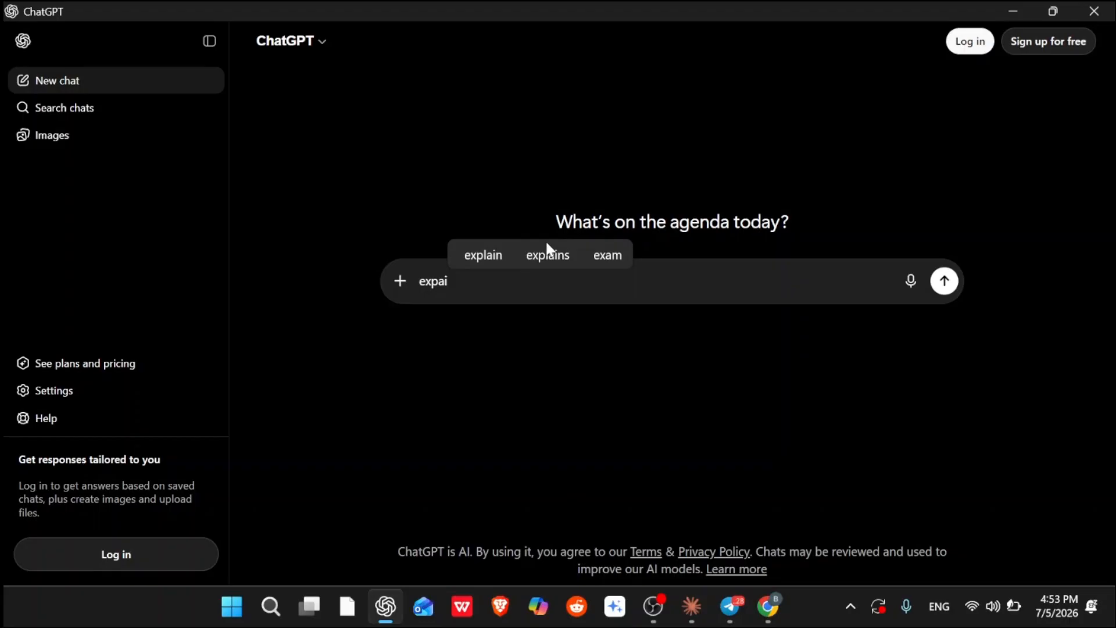
key("BackSpace")
key("BackSpace")
key("BackSpace")
key("BackSpace")
key("BackSpace")
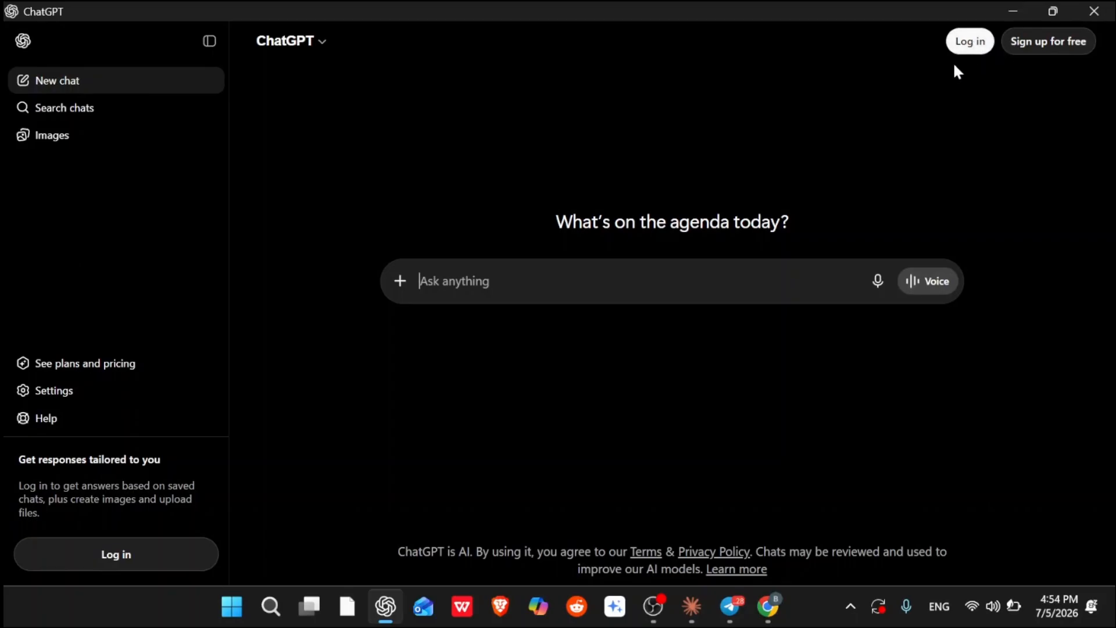
Log in to ChatGPT with a Google account and allow the browser to open the desktop app.
left_click(969, 44)
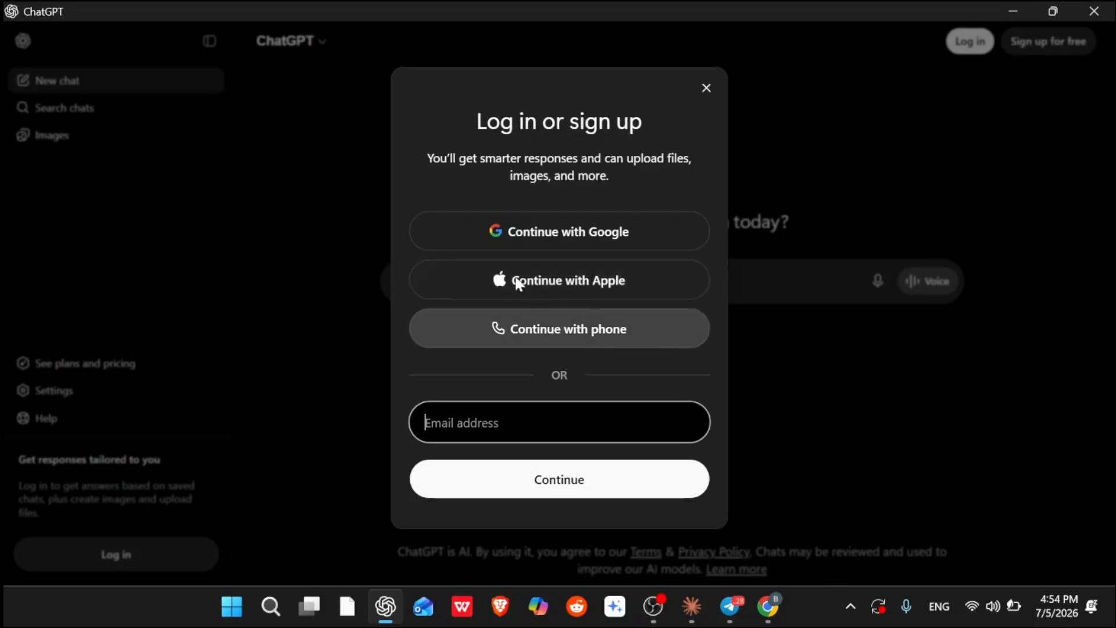
left_click(573, 231)
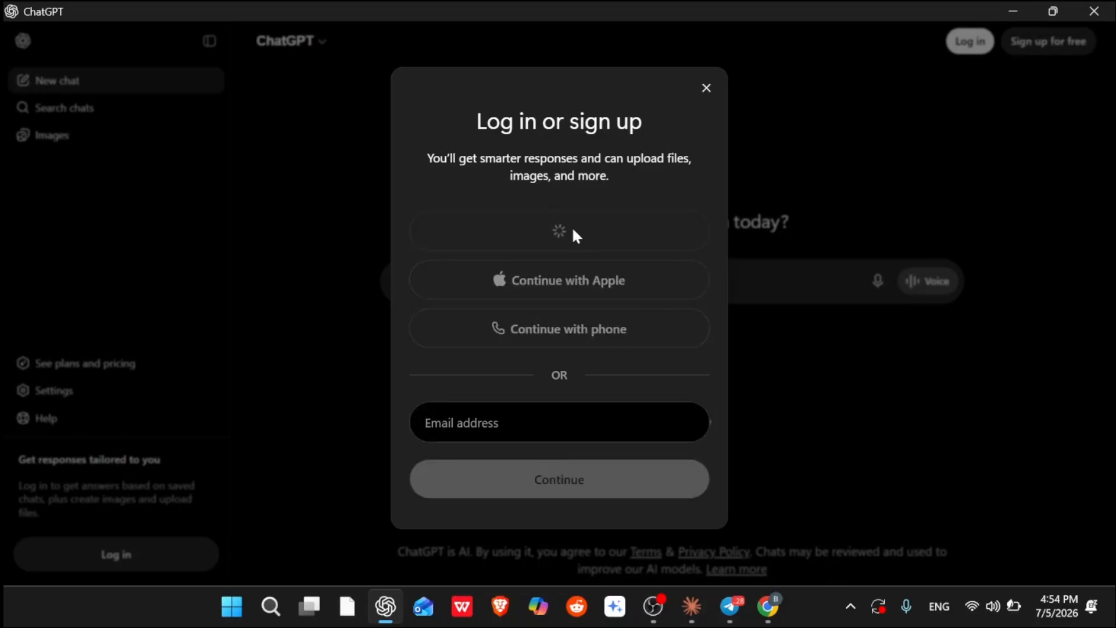
scroll(552, 332, "down", 3)
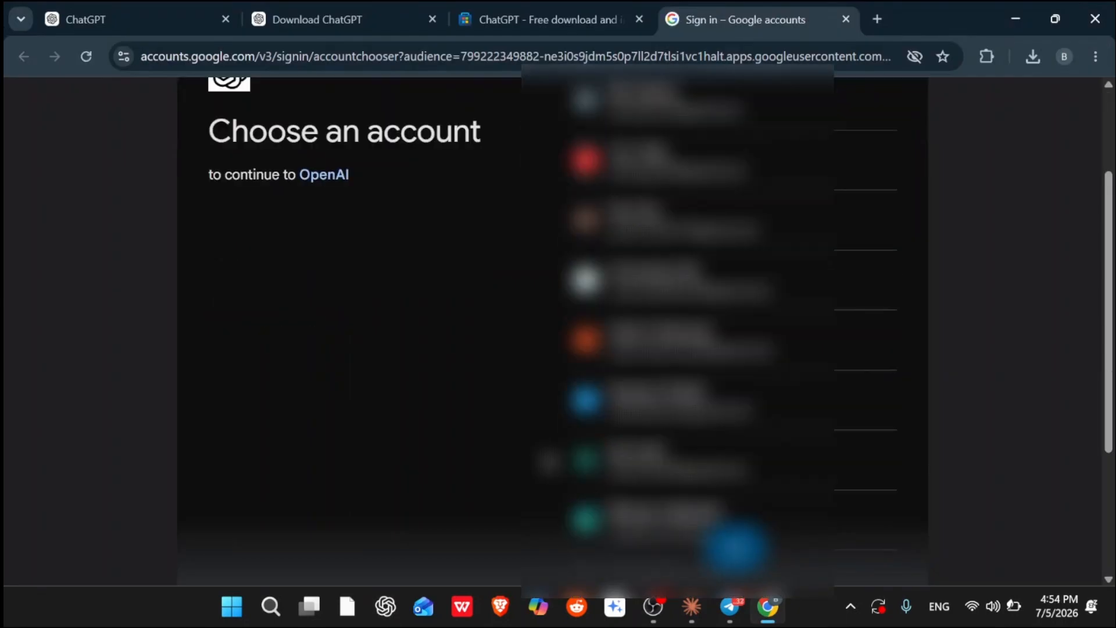
scroll(548, 462, "up", 1)
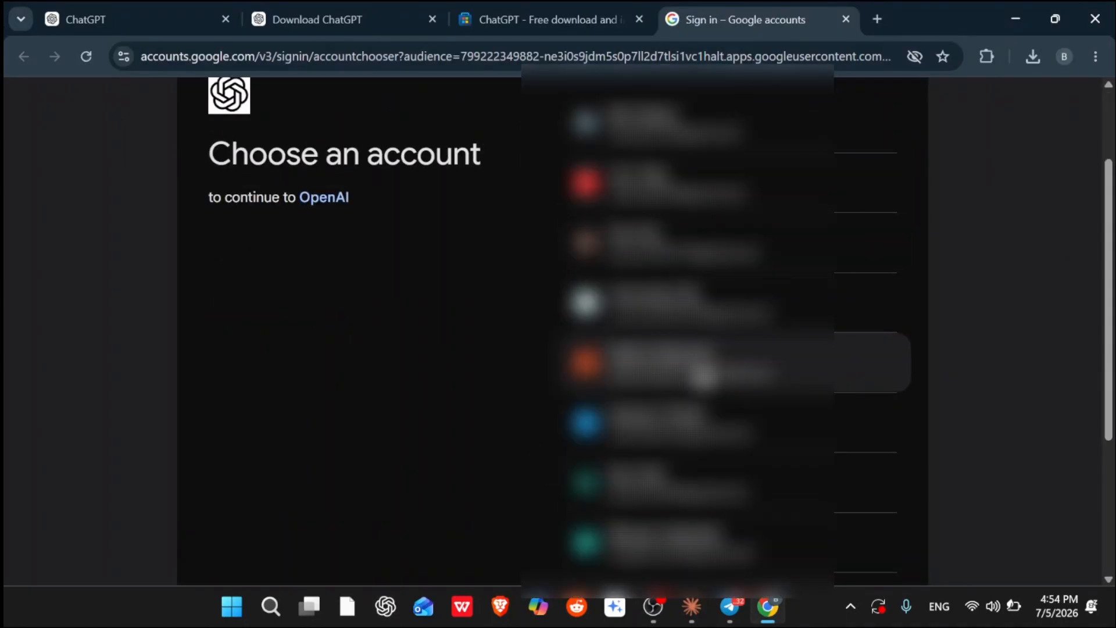
scroll(703, 377, "down", 3)
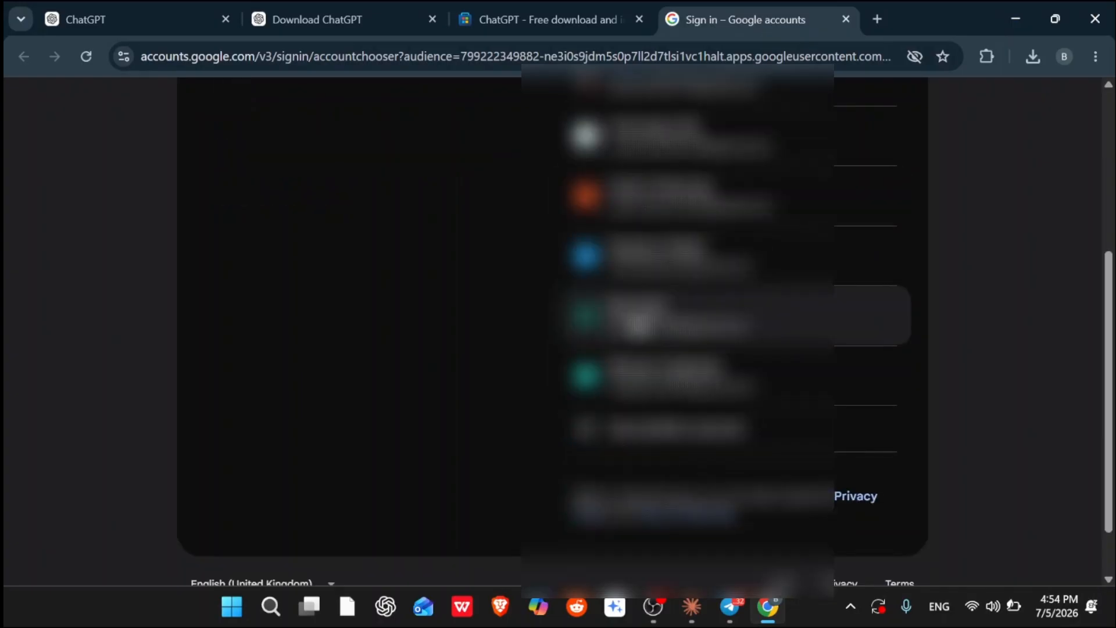
left_click(636, 325)
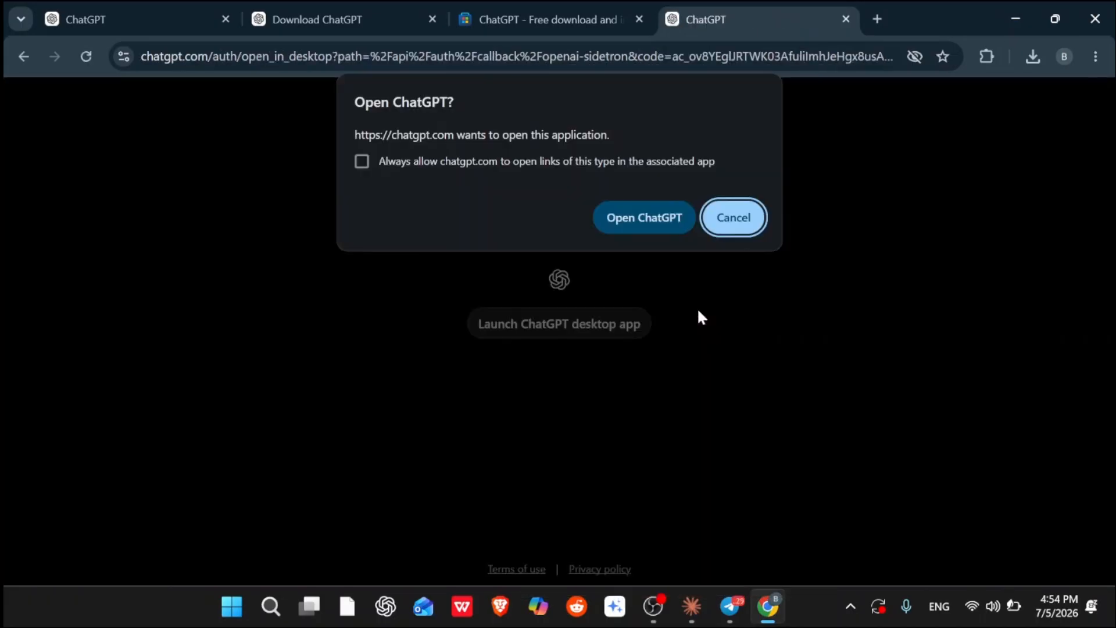
left_click(641, 224)
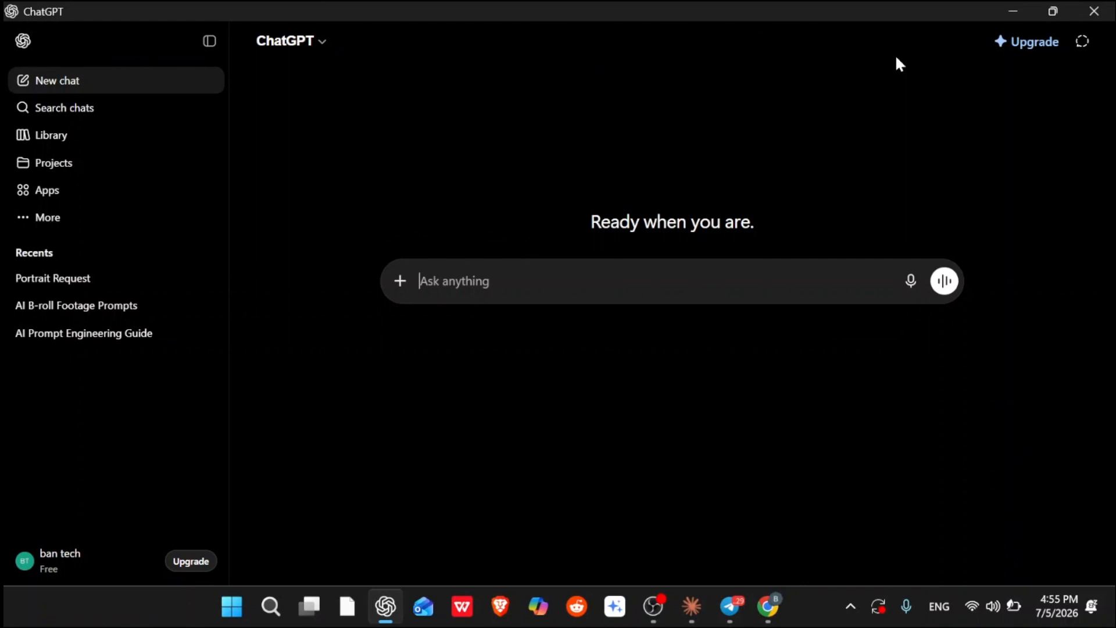
left_click(516, 287)
type("exple")
key("BackSpace")
key("BackSpace")
key("BackSpace")
key("BackSpace")
key("BackSpace")
Ask ChatGPT "tell me the capital city of ethipia" and highlight the city's name in the answer.
type("tell ")
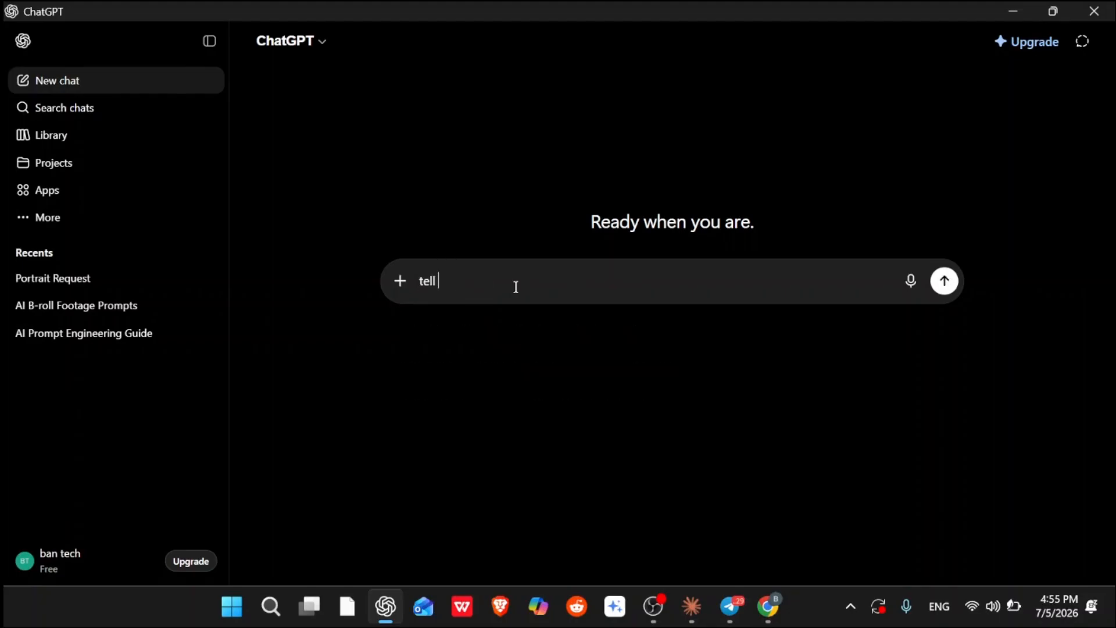
type("me the capital c")
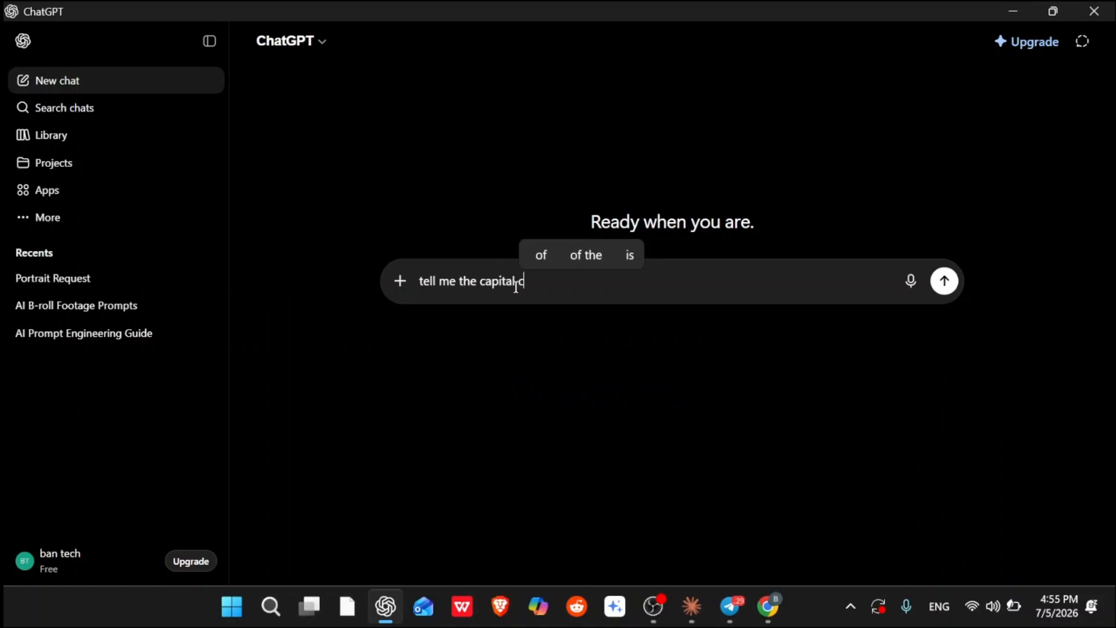
type("ity of e")
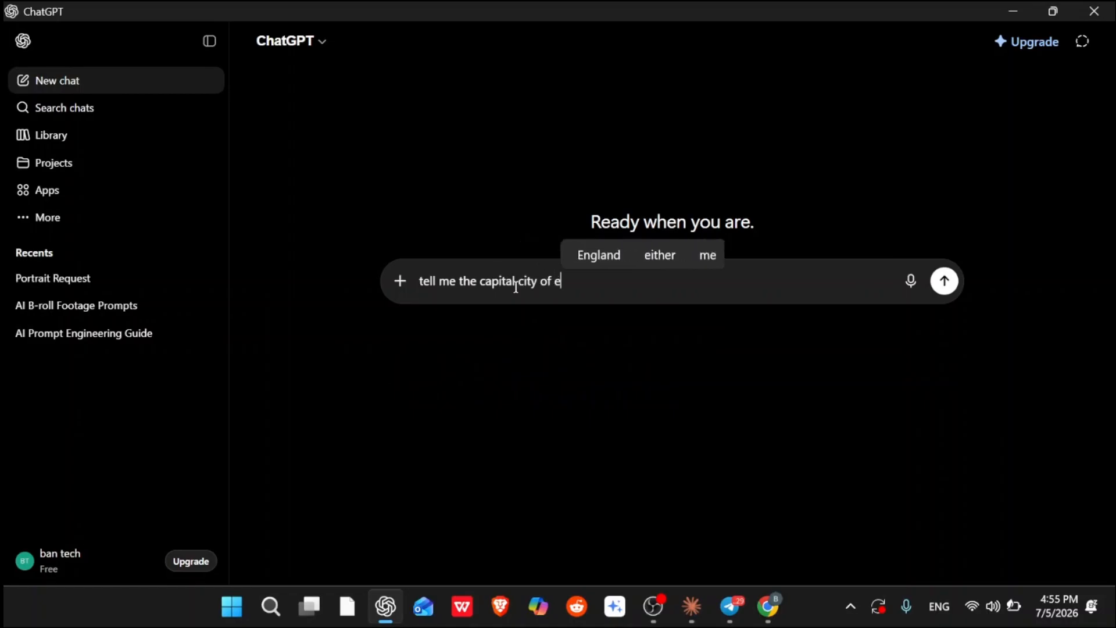
type("thipia")
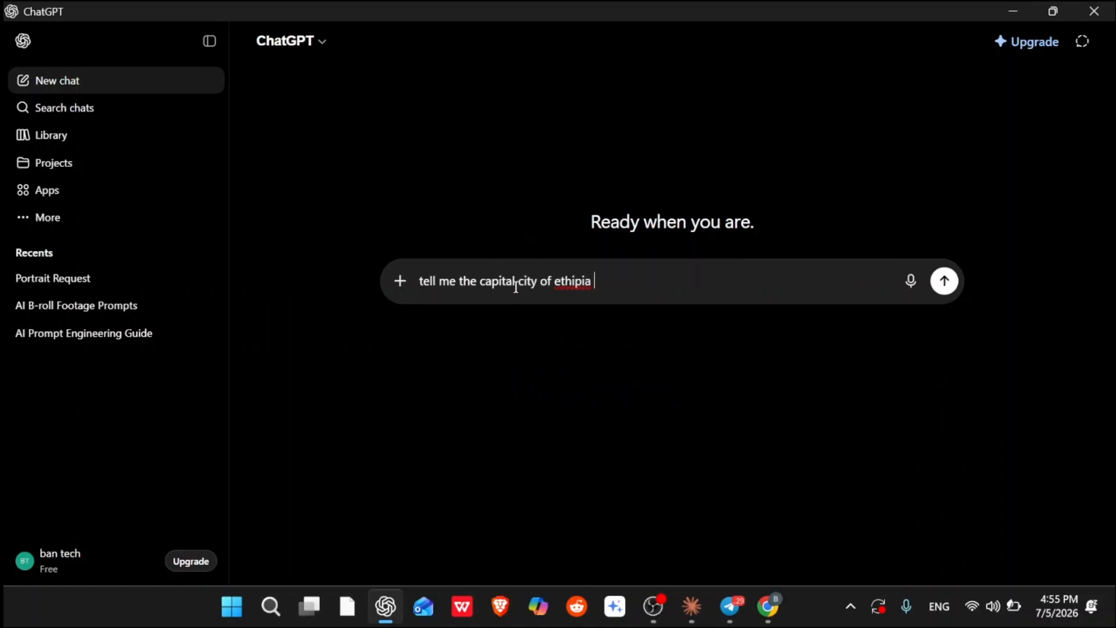
key("Return")
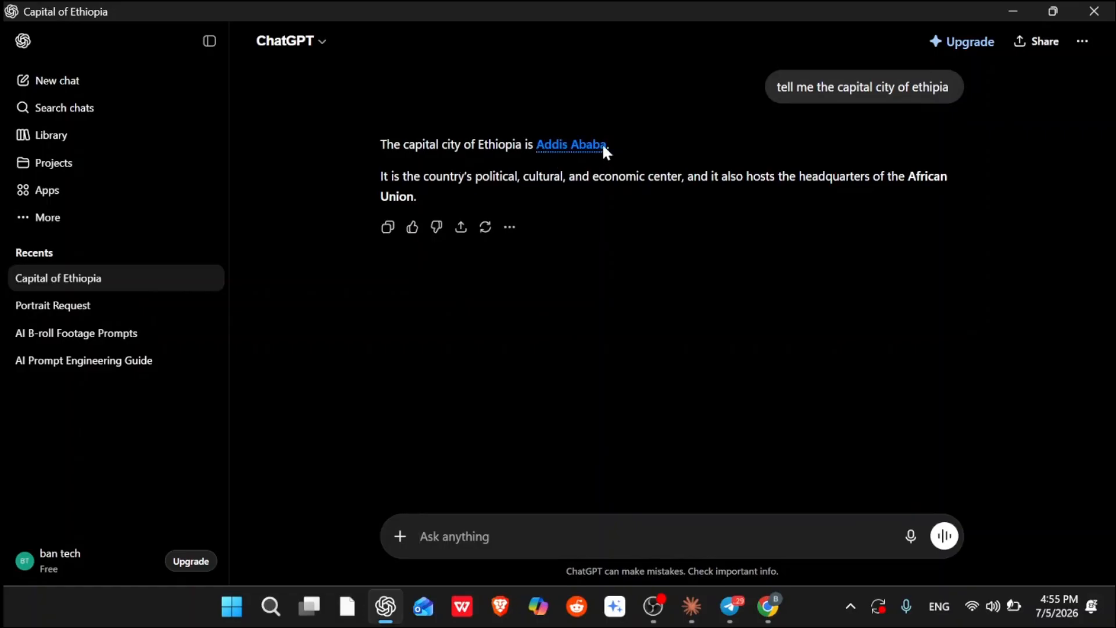
left_click_drag(611, 146, 532, 143)
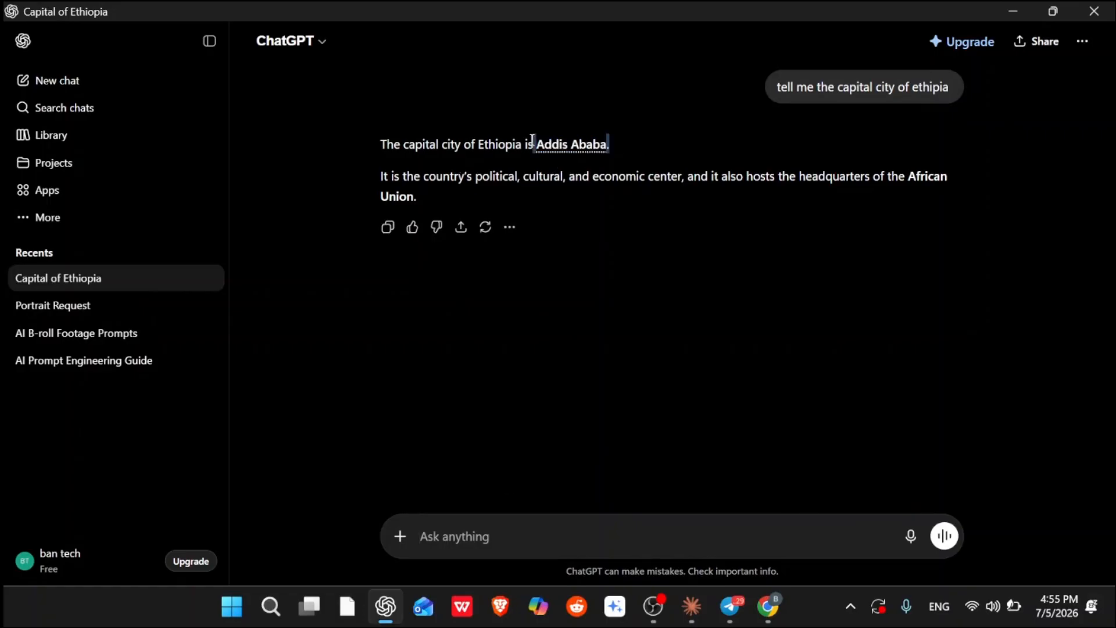
left_click(441, 540)
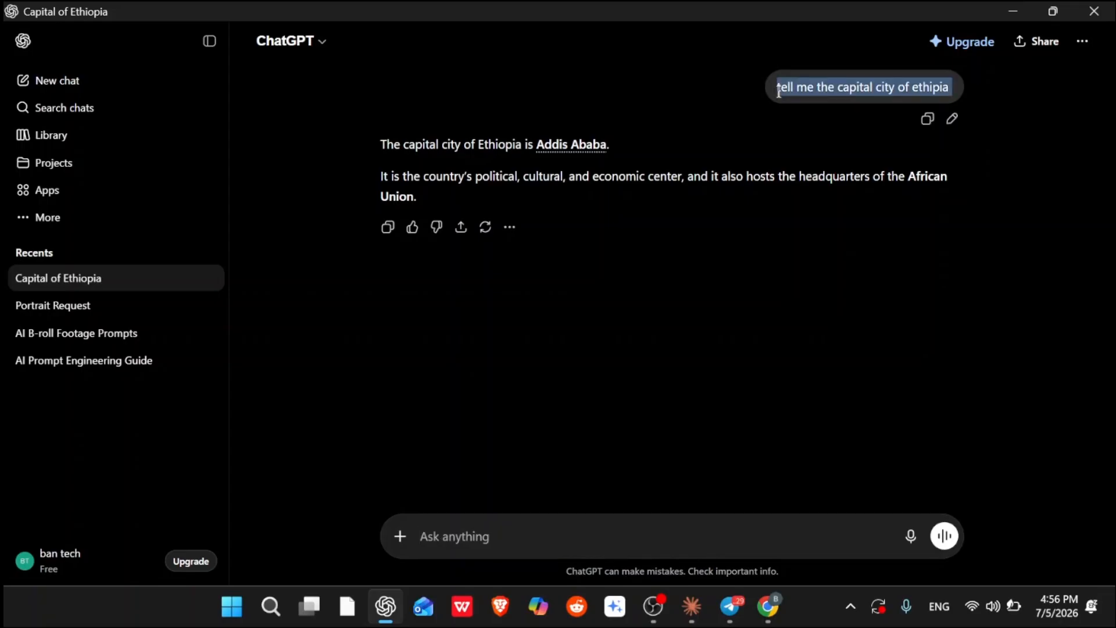
left_click(779, 91)
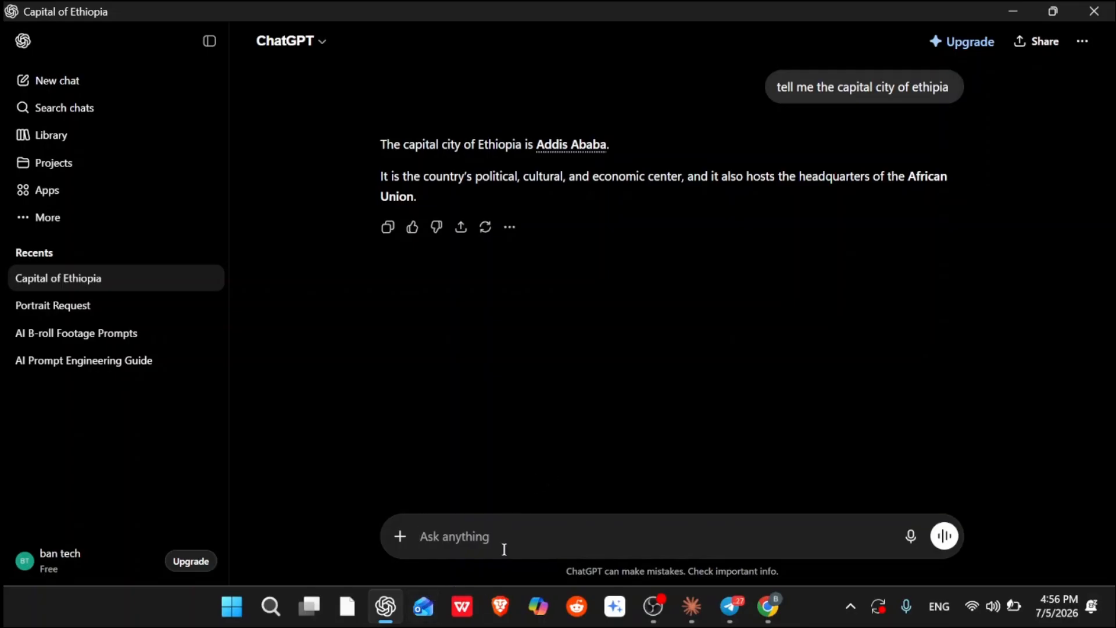
Dictate the question "Can you tell me something famous about Ethiopia?" and send it.
left_click(911, 536)
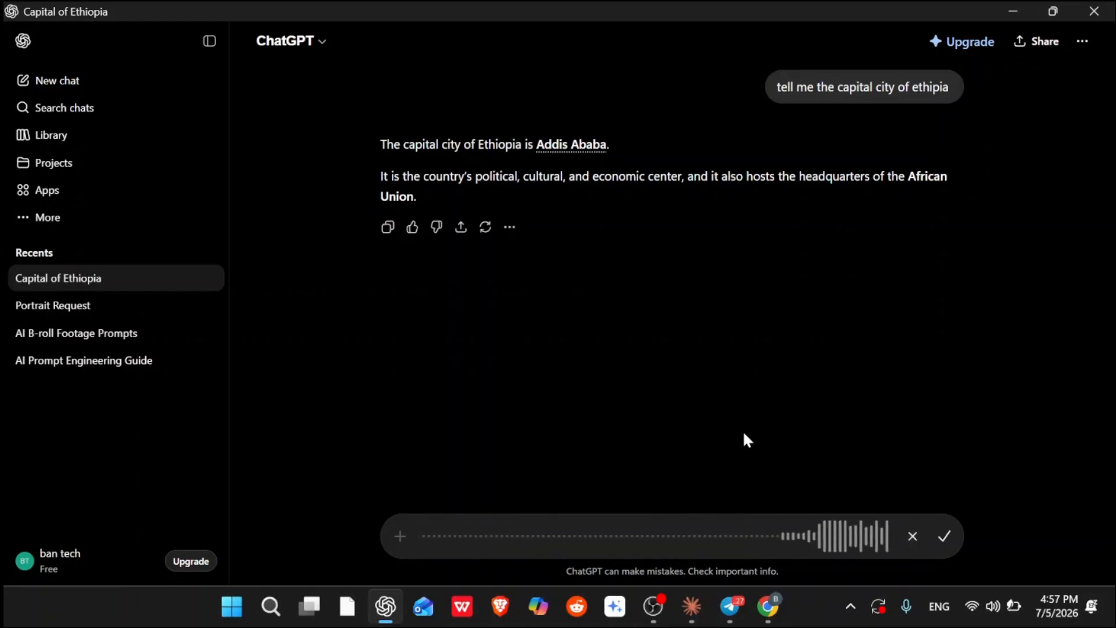
left_click(944, 536)
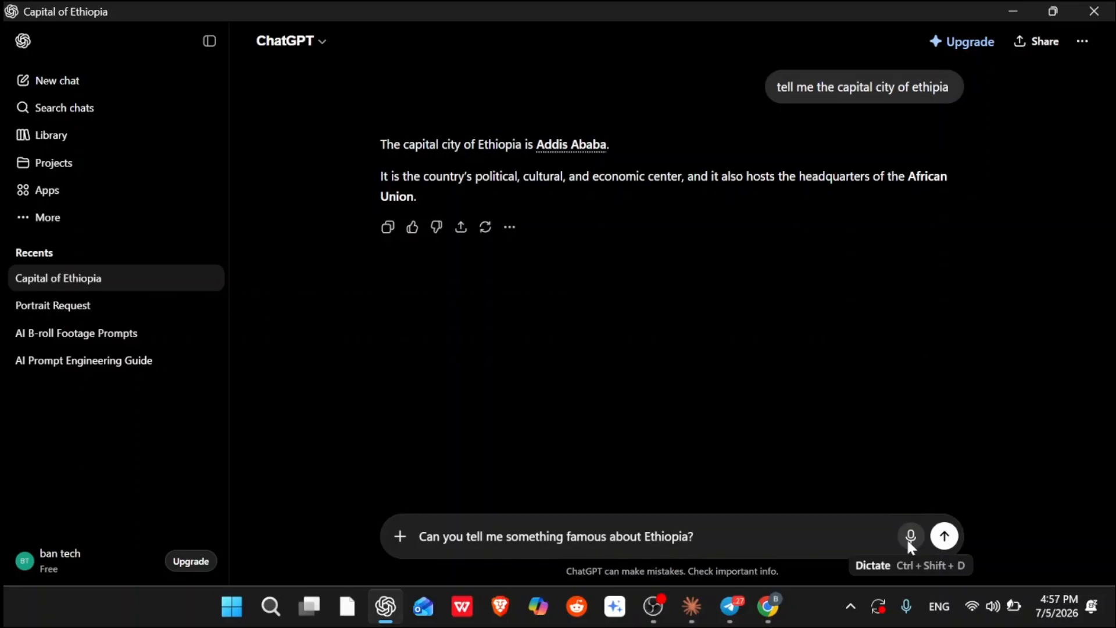
left_click(943, 540)
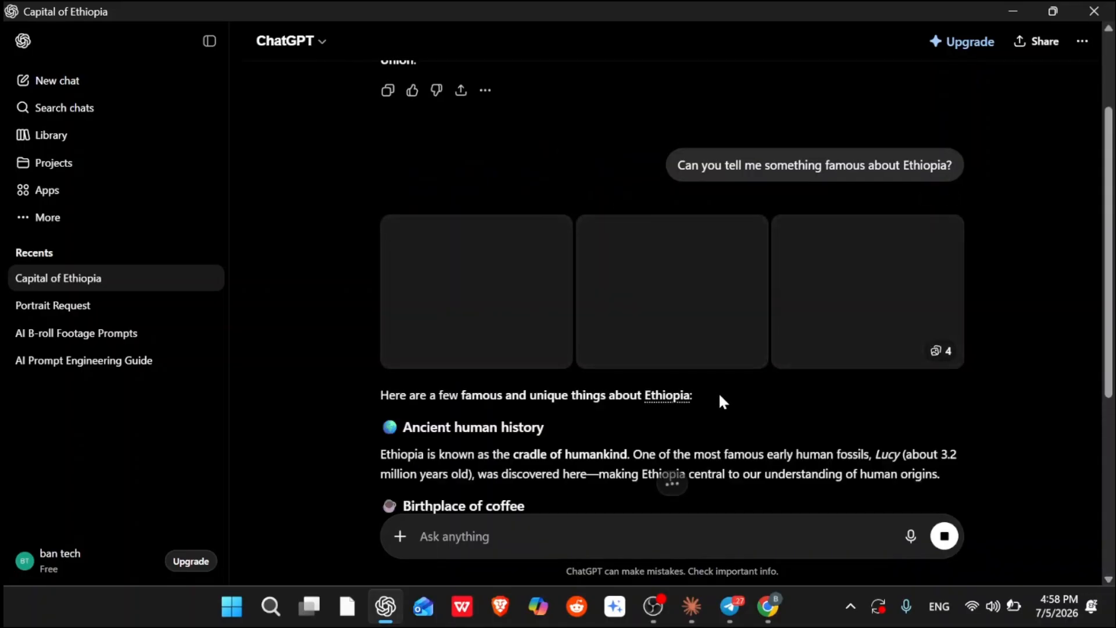
Read through the answer on what Ethiopia is famous for, including its pictures and topic sections.
scroll(719, 392, "down", 4)
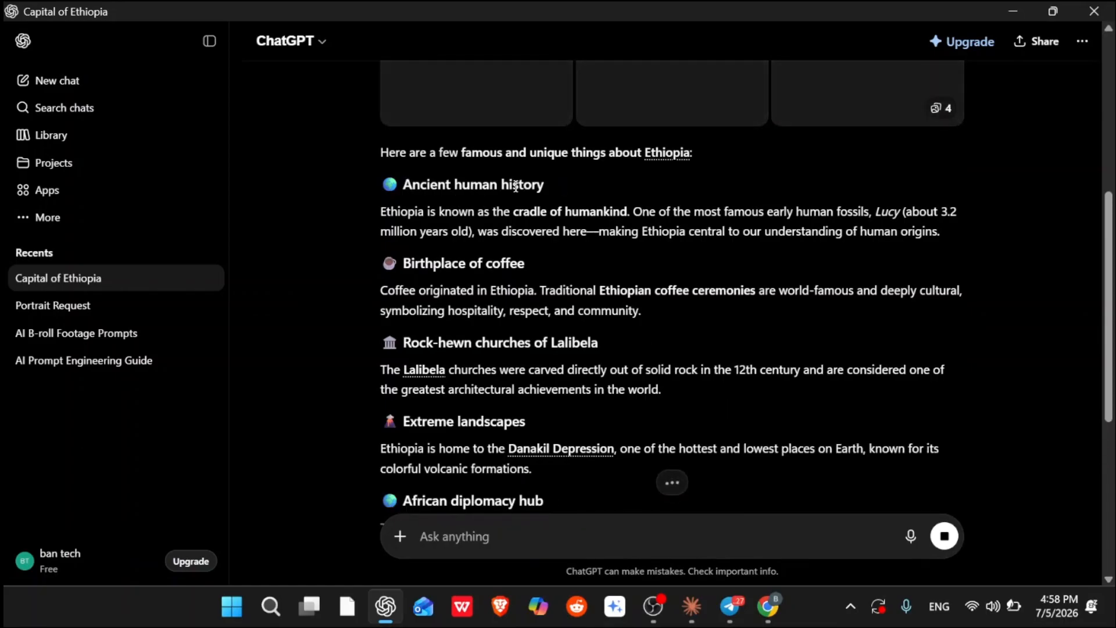
scroll(411, 149, "down", 3)
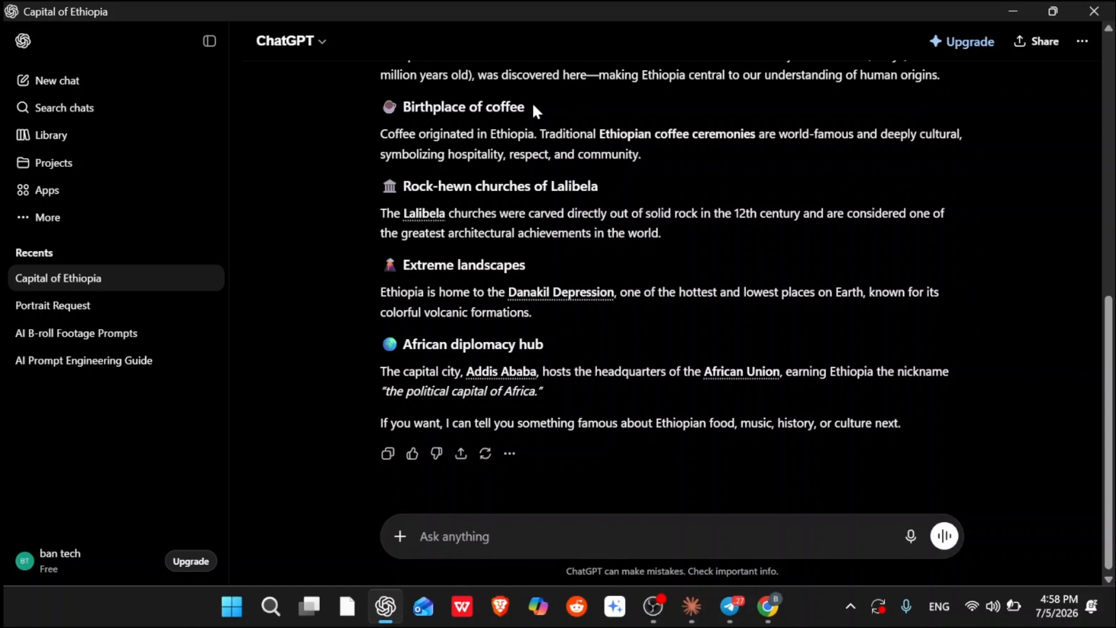
scroll(531, 103, "up", 10)
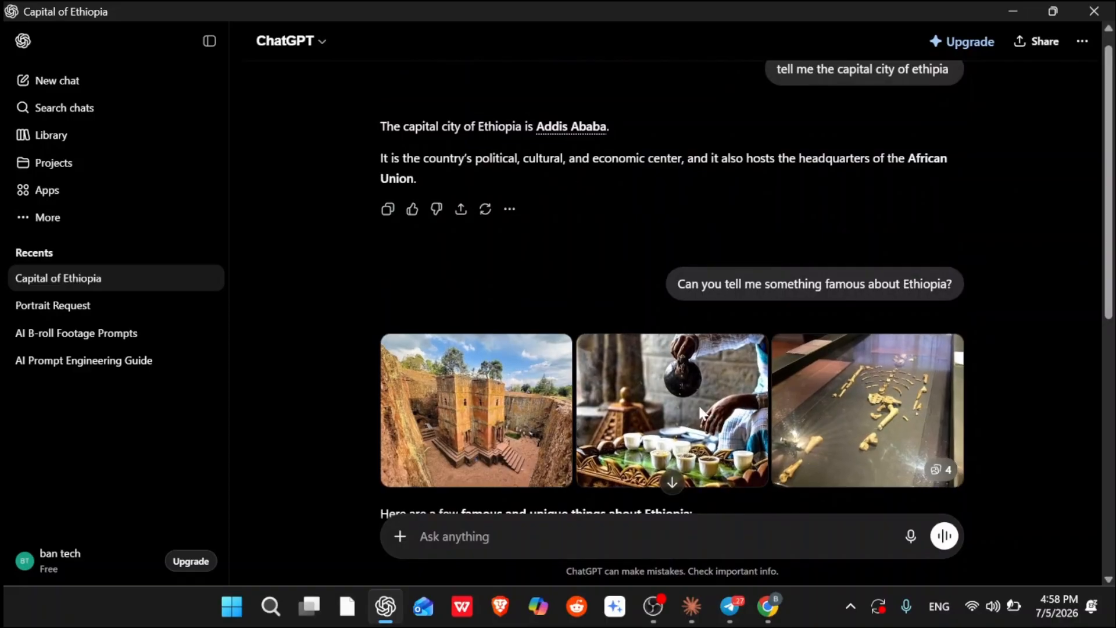
scroll(912, 297, "down", 5)
scroll(912, 295, "up", 2)
scroll(912, 295, "up", 3)
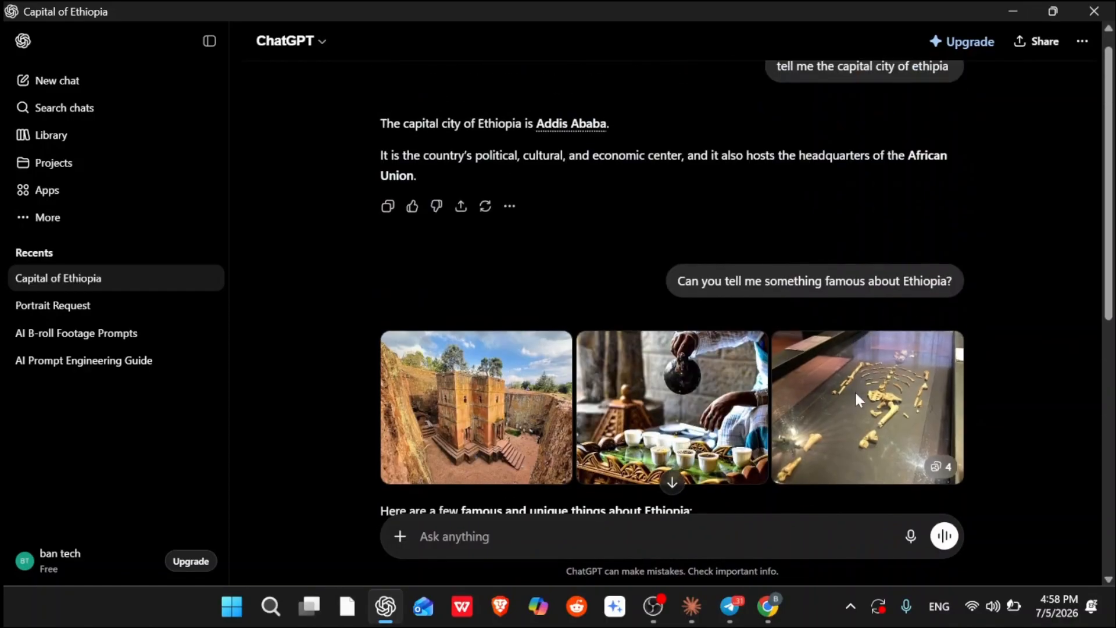
scroll(855, 389, "down", 1)
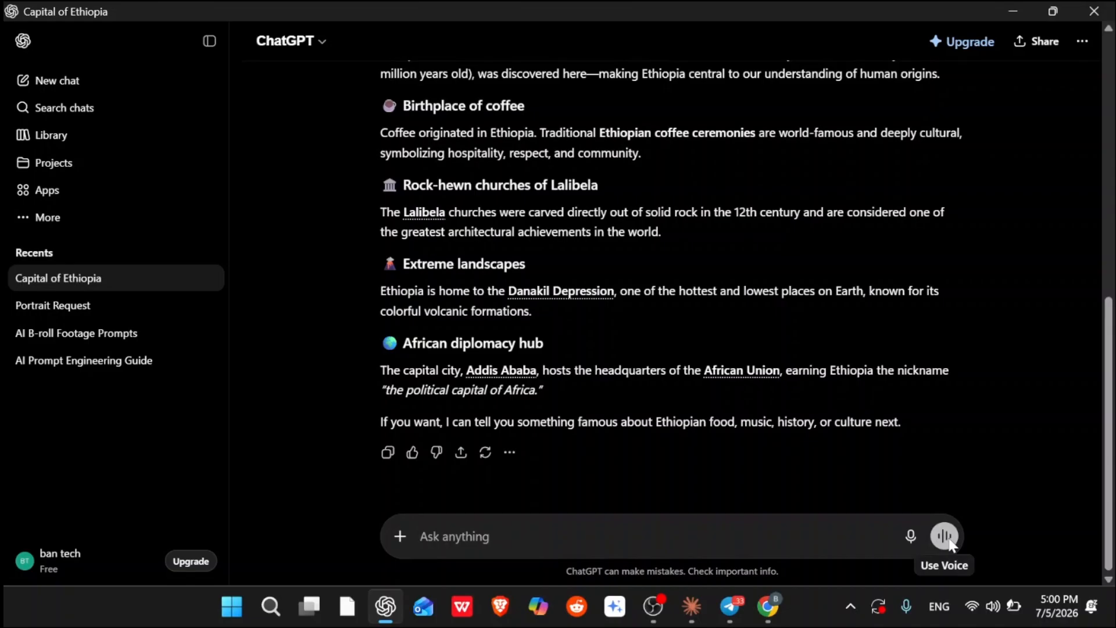
type("fkhj")
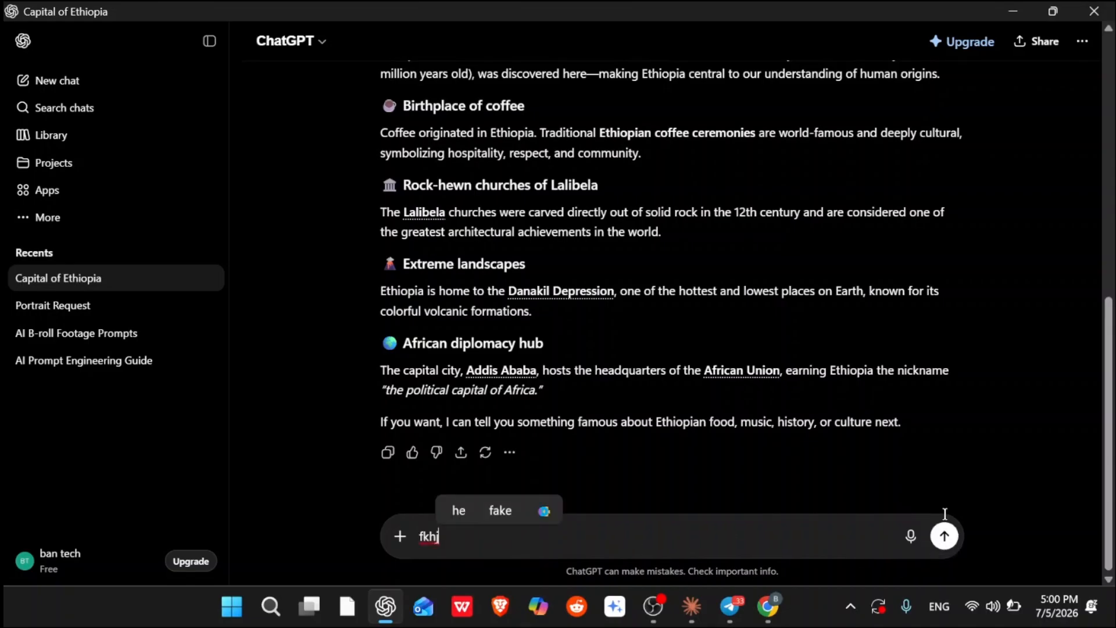
key("BackSpace")
key("BackSpace")
key("BackSpace")
key("BackSpace")
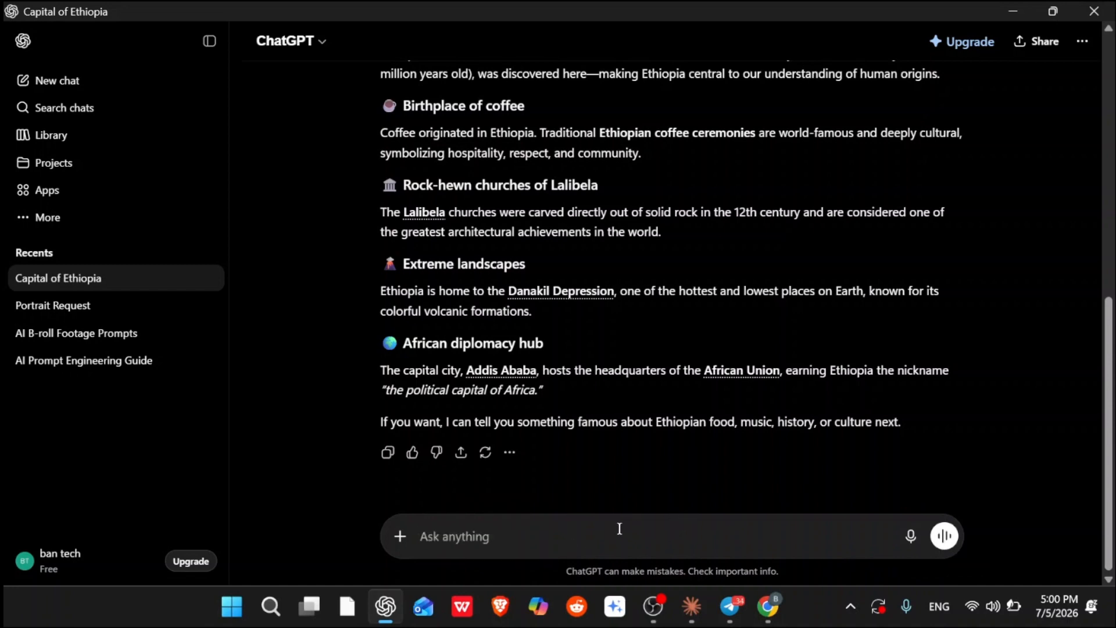
Start a voice conversation with ChatGPT from the current chat.
left_click(944, 536)
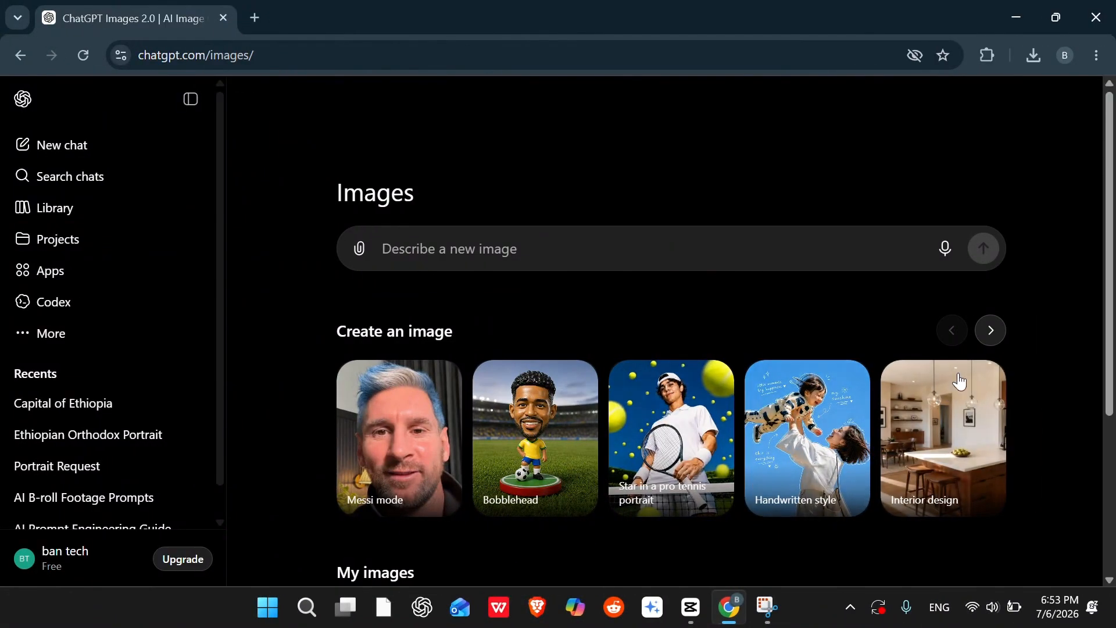
Browse the style templates offered under Create an image on the ChatGPT Images page.
left_click(990, 330)
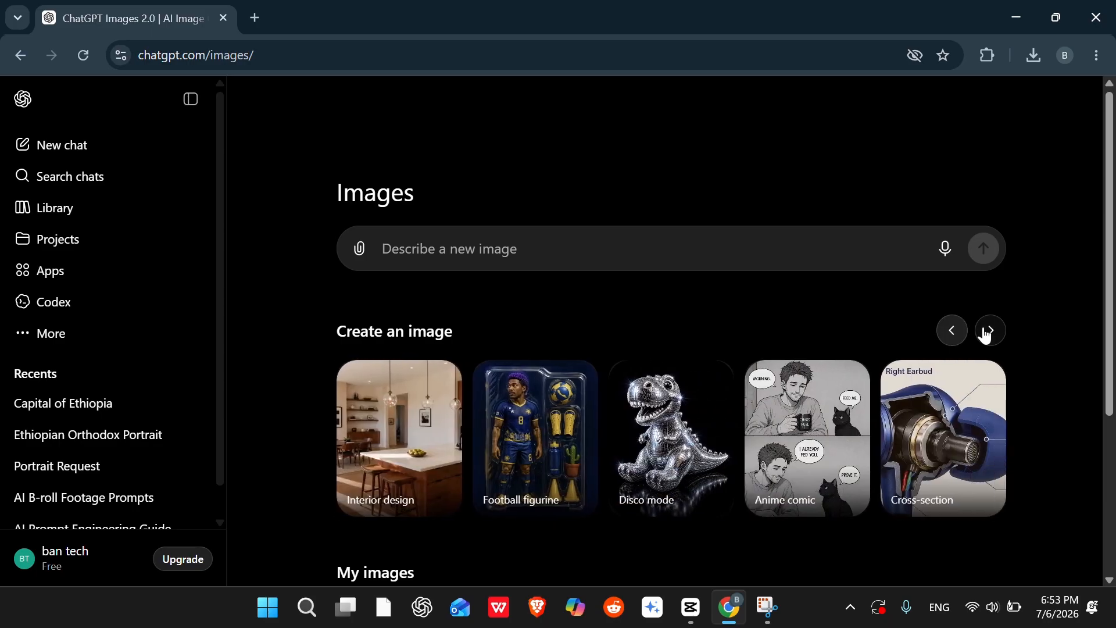
left_click(987, 335)
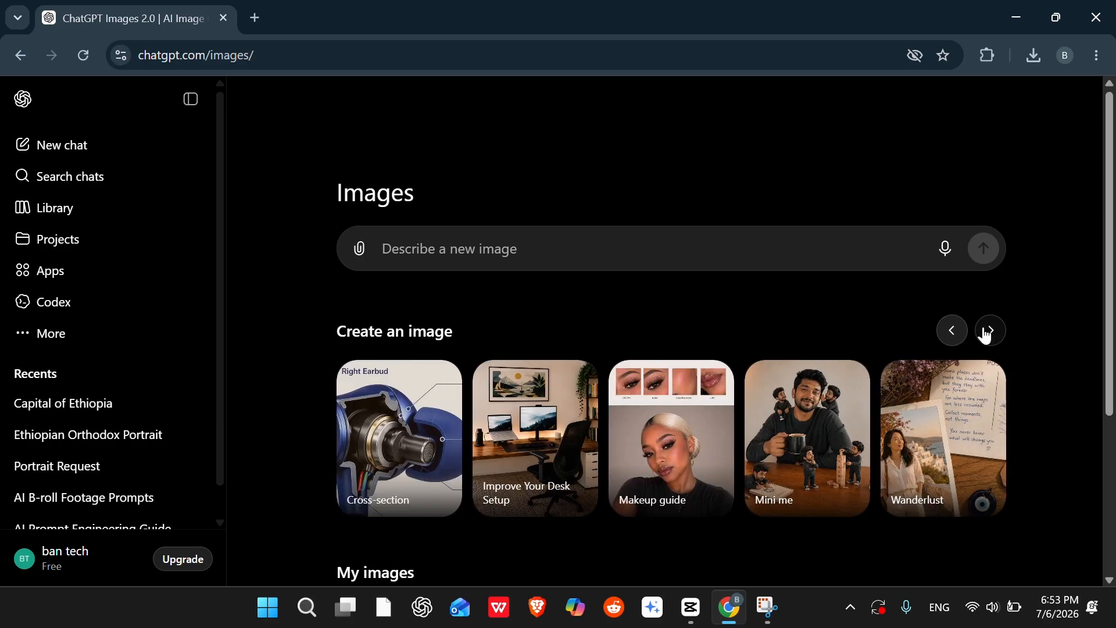
left_click(986, 336)
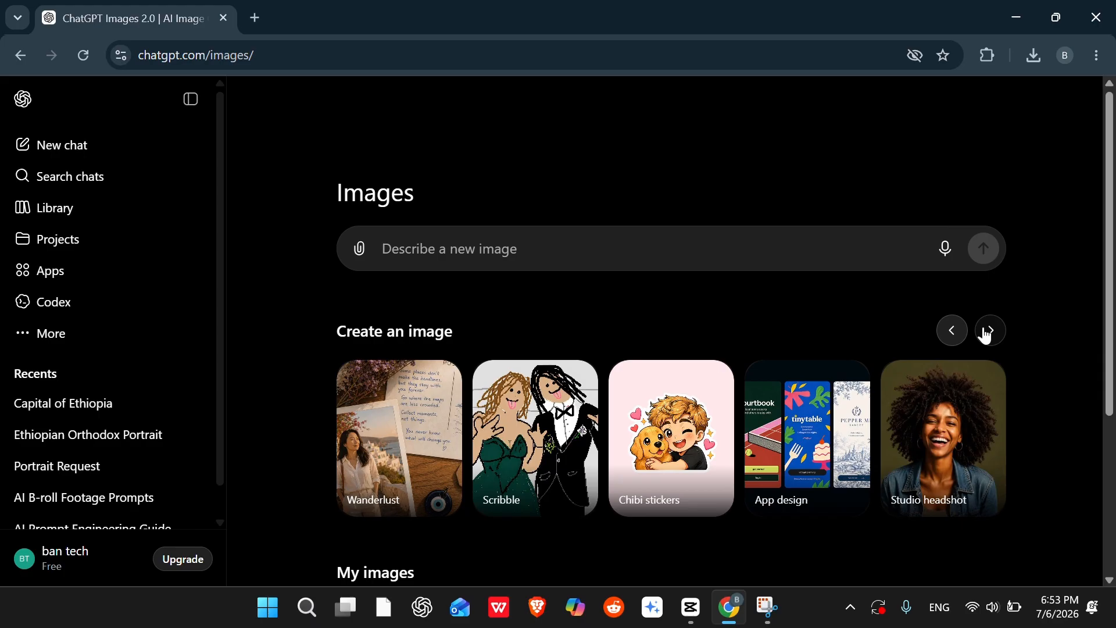
left_click(986, 335)
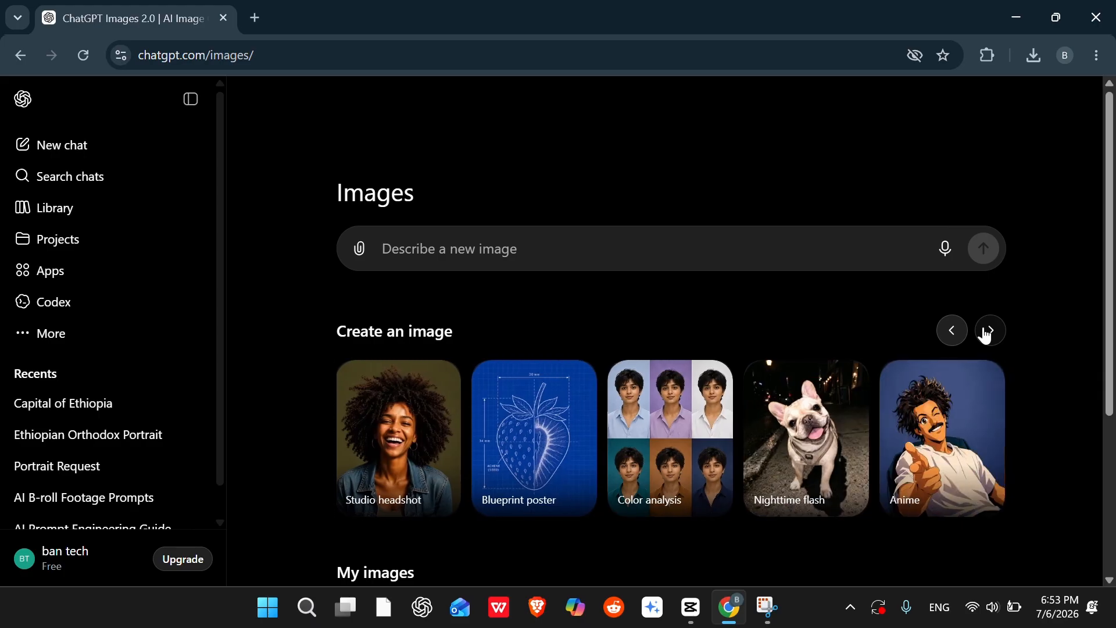
left_click(987, 332)
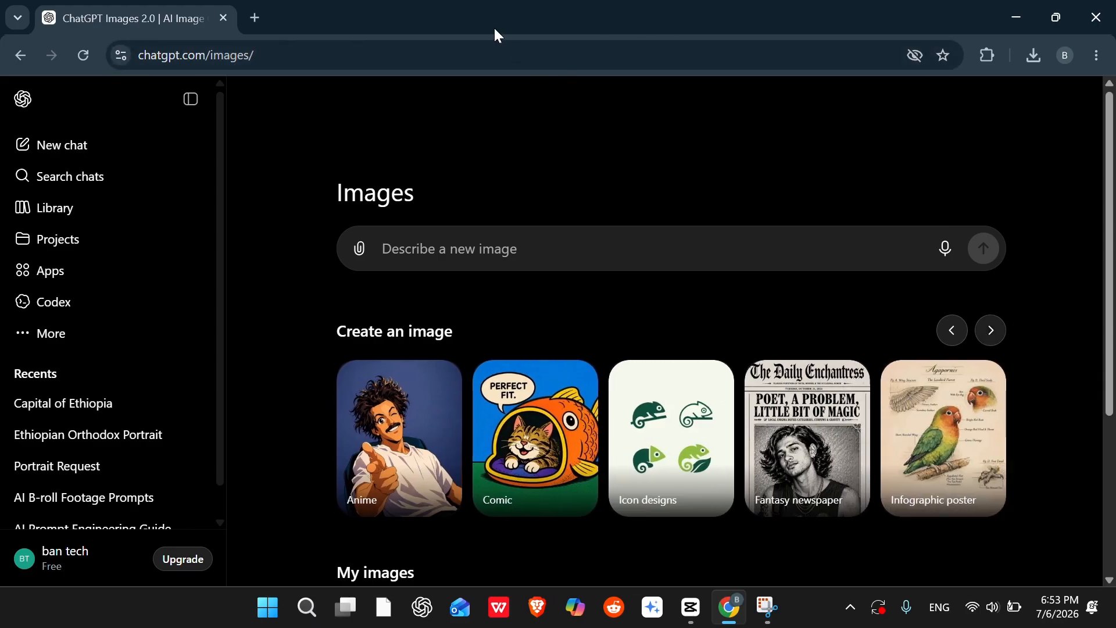
left_click(990, 344)
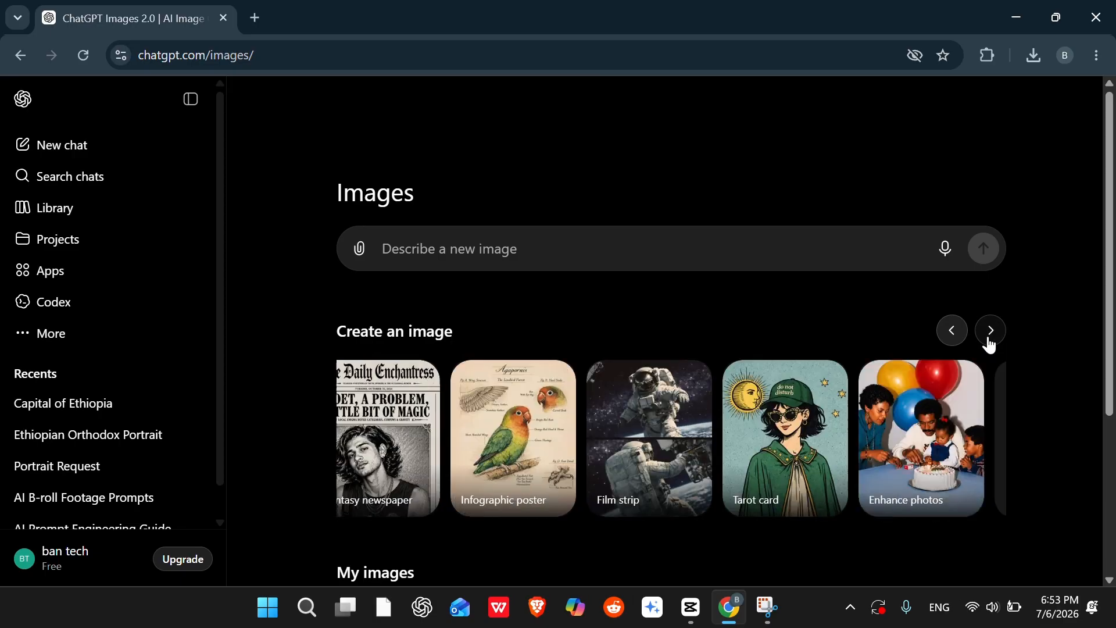
left_click(990, 344)
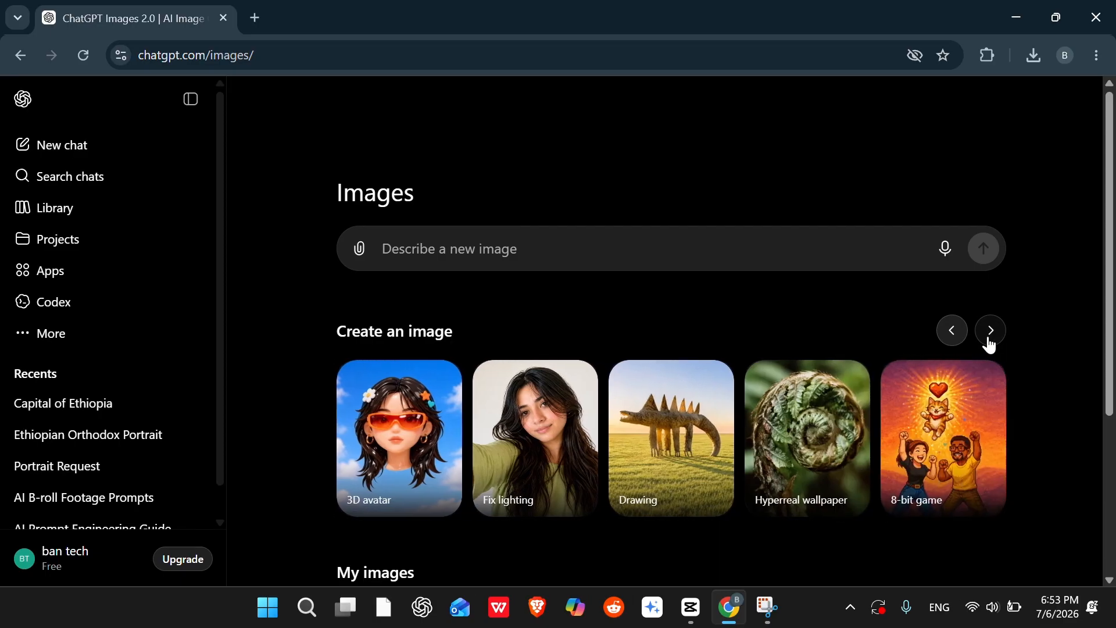
left_click(990, 344)
left_click(990, 345)
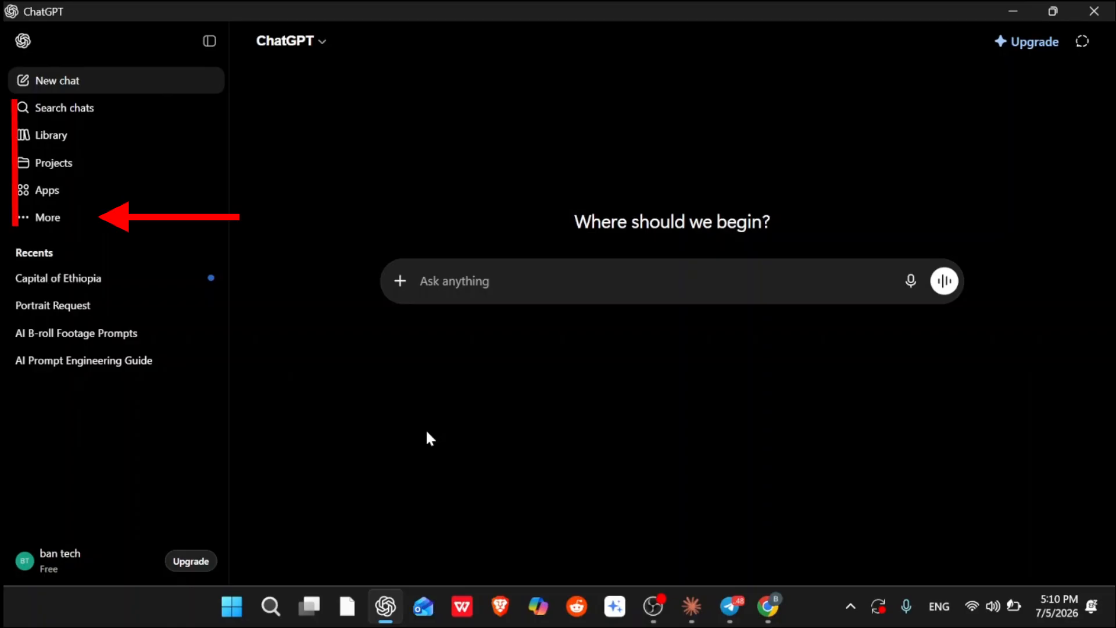
On the Images page, generate a photorealistic portrait of an Ethiopian woman in white habesha kemis with a large cross before a traditional Ethiopian Orthodox church.
left_click(48, 217)
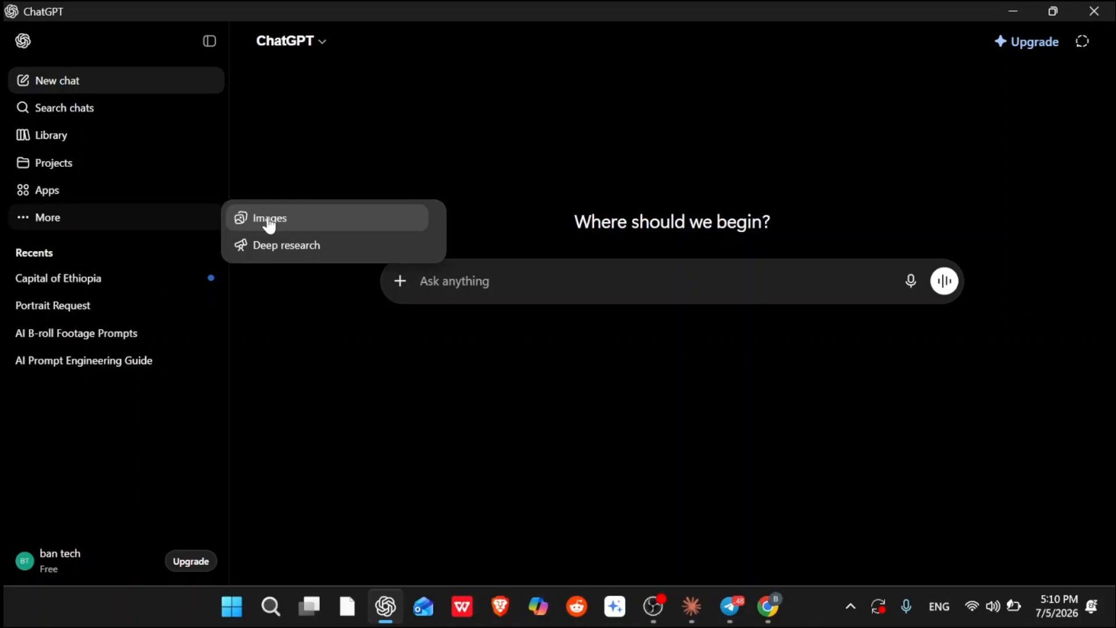
left_click(300, 216)
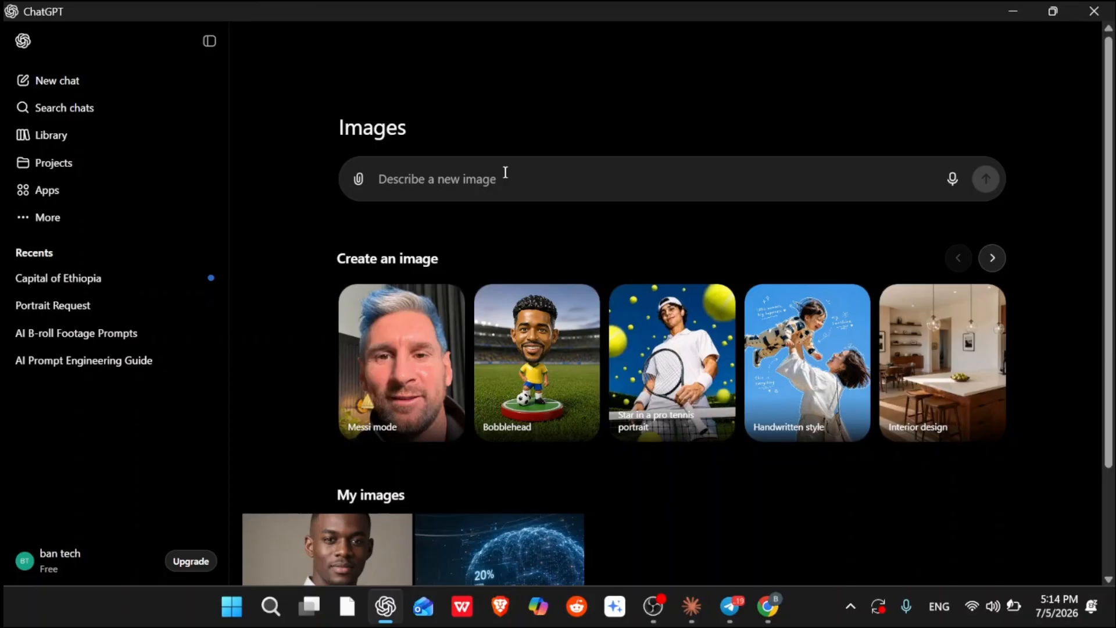
type("\"Create a beautiful, respectful portrait of an Ethiopian woman standing in front of a traditional Ethiopian Orthodox church. She is wearing a traditional white habesha kemis (Ethiopian traditional dress) with elegant embroidered borders, and a white netela (shawl) modestly covering her head and shoulders. She is holding or standing near a large Ethiopian Orthodox cross. The church has classic Ethiopian Orthodox architecture — a round or octagonal shape with a domed roof, warm stone or painted walls, natural daylight, soft warm lighting like early morning or golden hour. The mood is peaceful, dignified, and spiritual. Photorealistic style, high detail, warm color tones.\"")
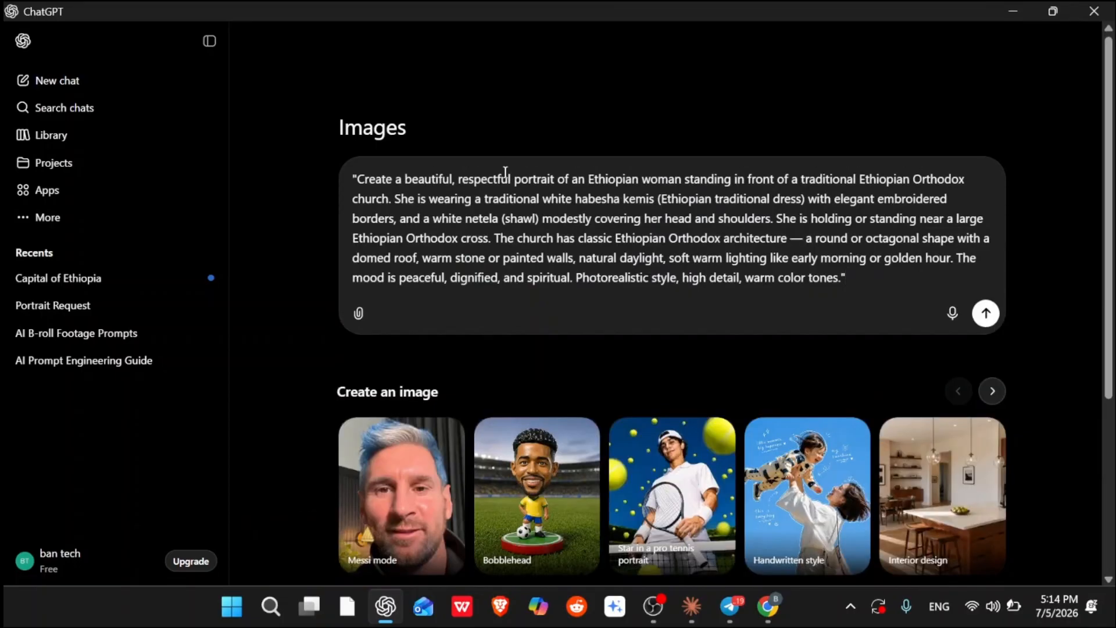
key("BackSpace")
left_click(357, 179)
key("BackSpace")
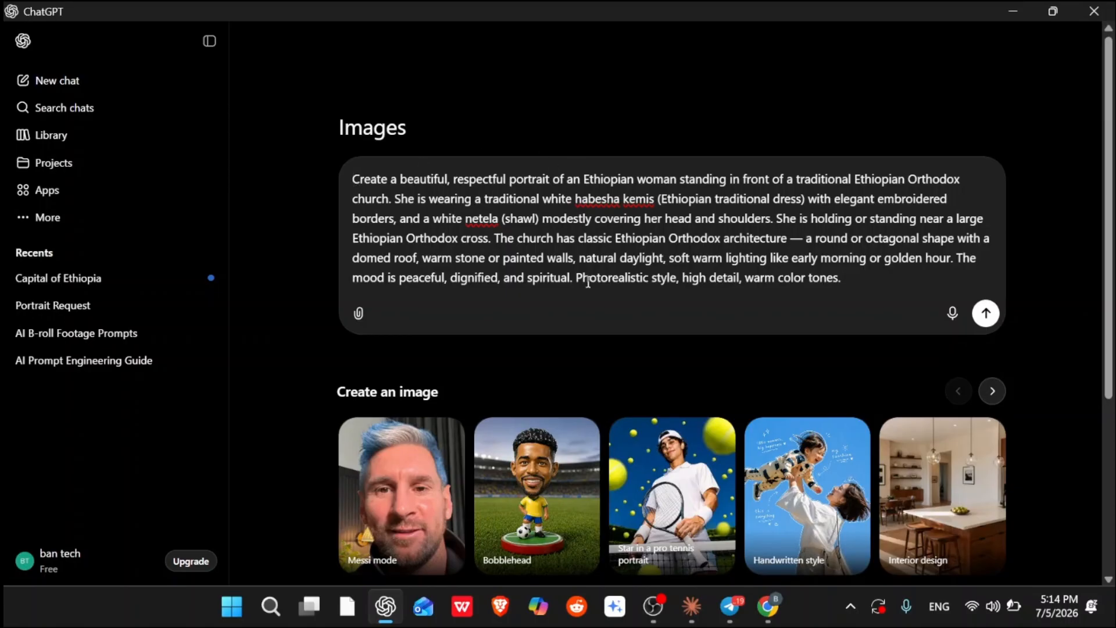
left_click(986, 314)
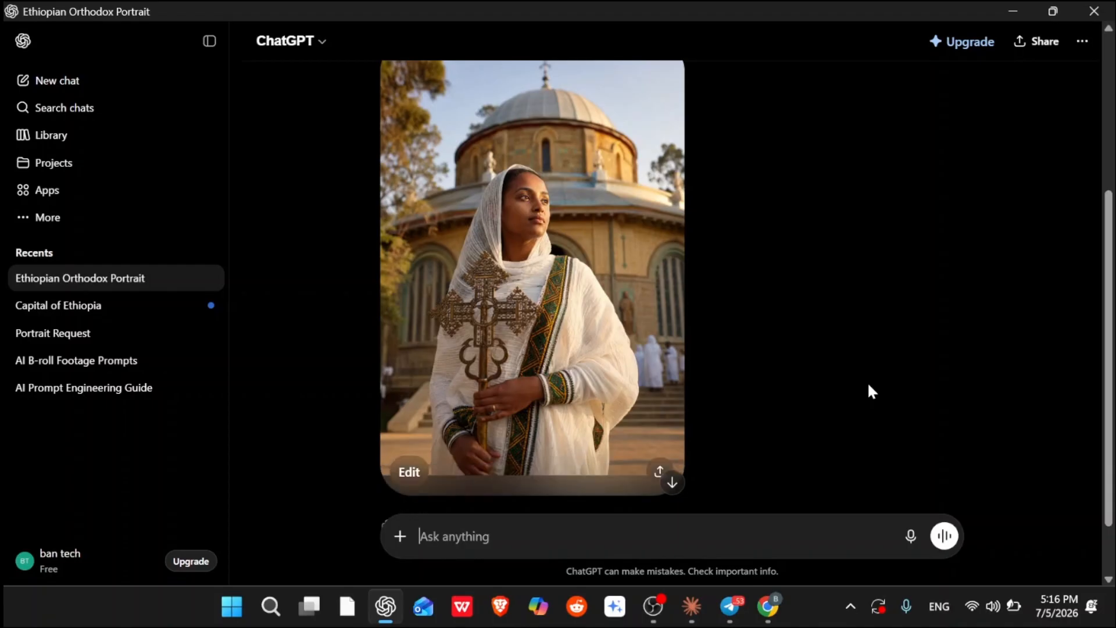
View the generated portrait enlarged, close it and review the prompt above it in the chat.
left_click(610, 293)
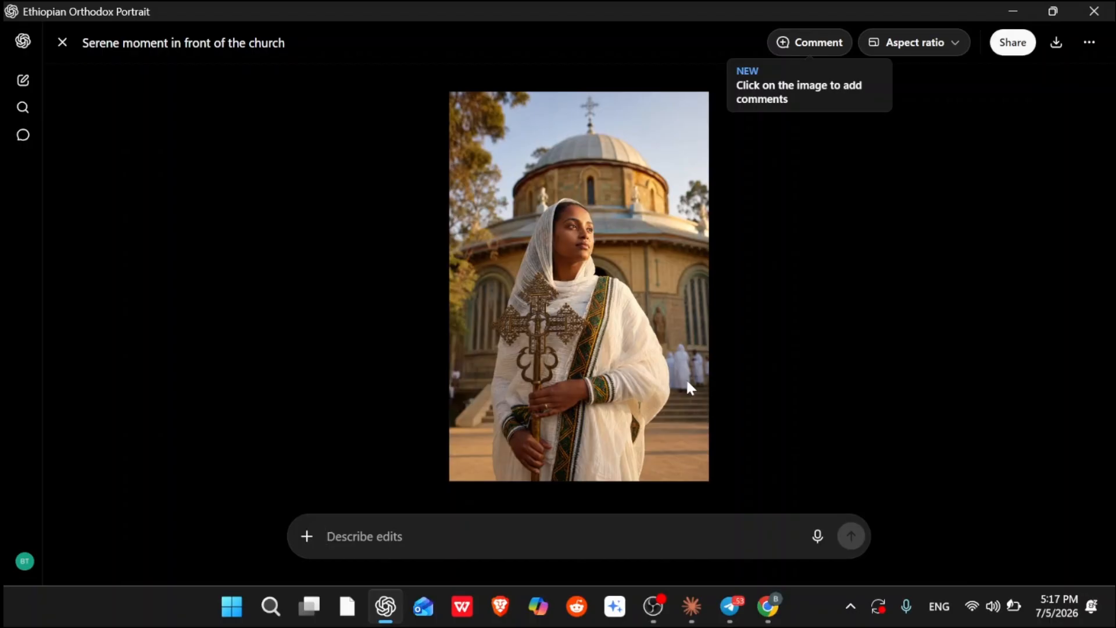
left_click(62, 43)
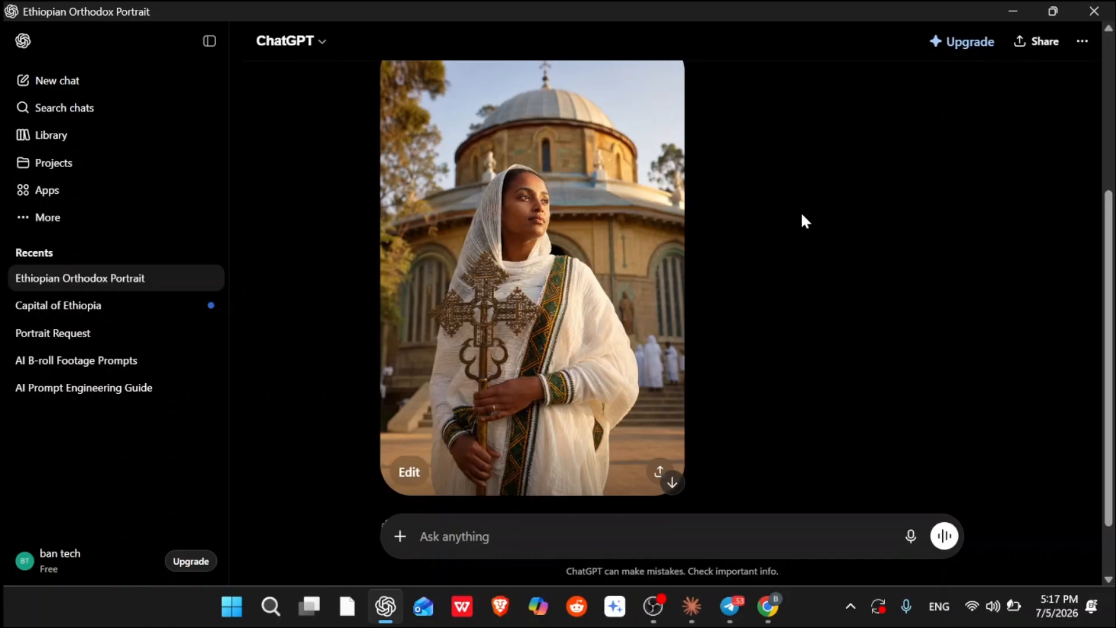
scroll(800, 211, "up", 4)
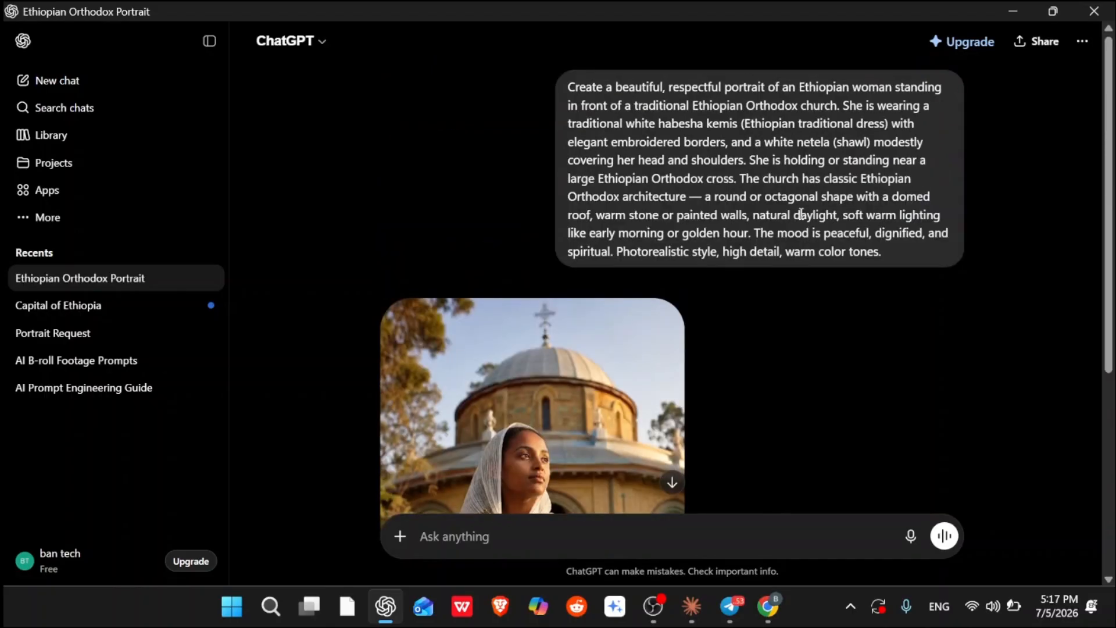
Compare the generated Ethiopian Orthodox church portrait with the full prompt above it in the chat.
scroll(776, 320, "down", 4)
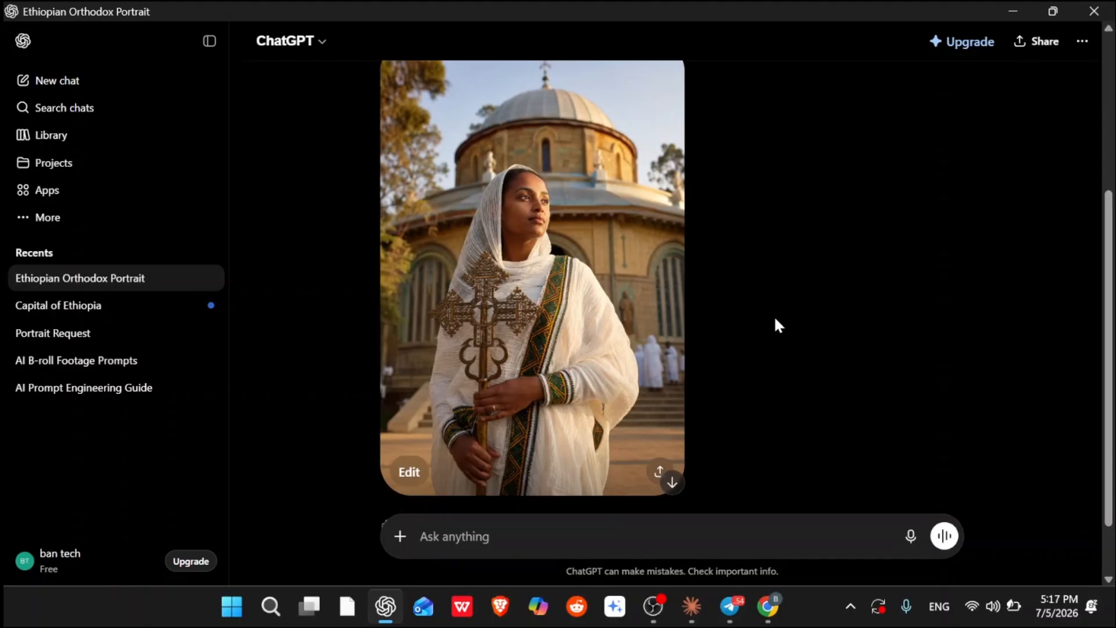
scroll(295, 388, "down", 2)
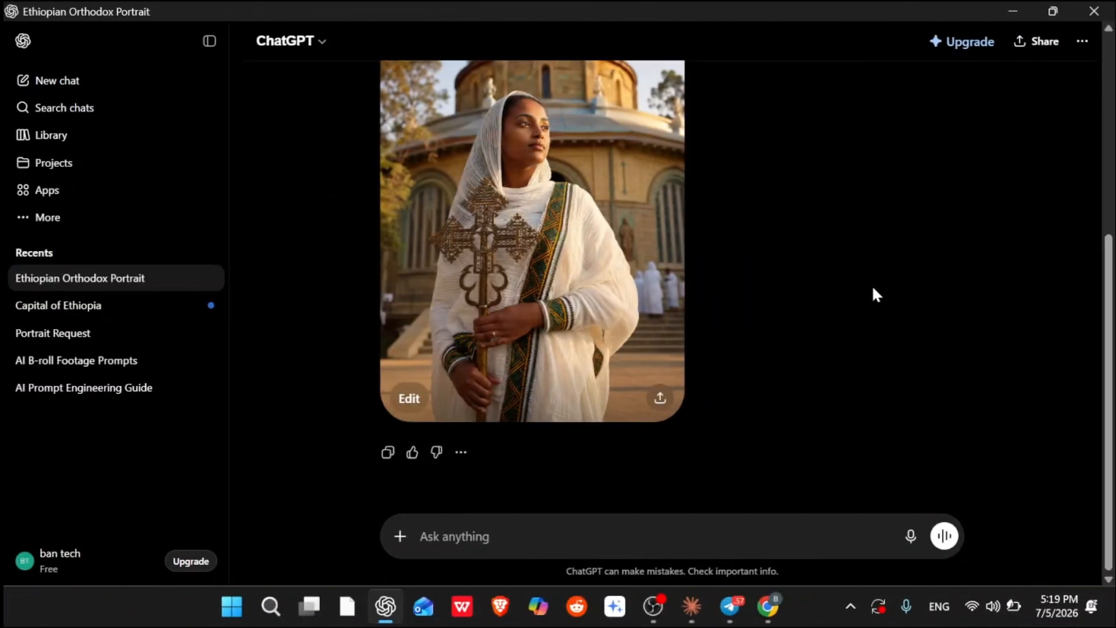
scroll(871, 284, "up", 6)
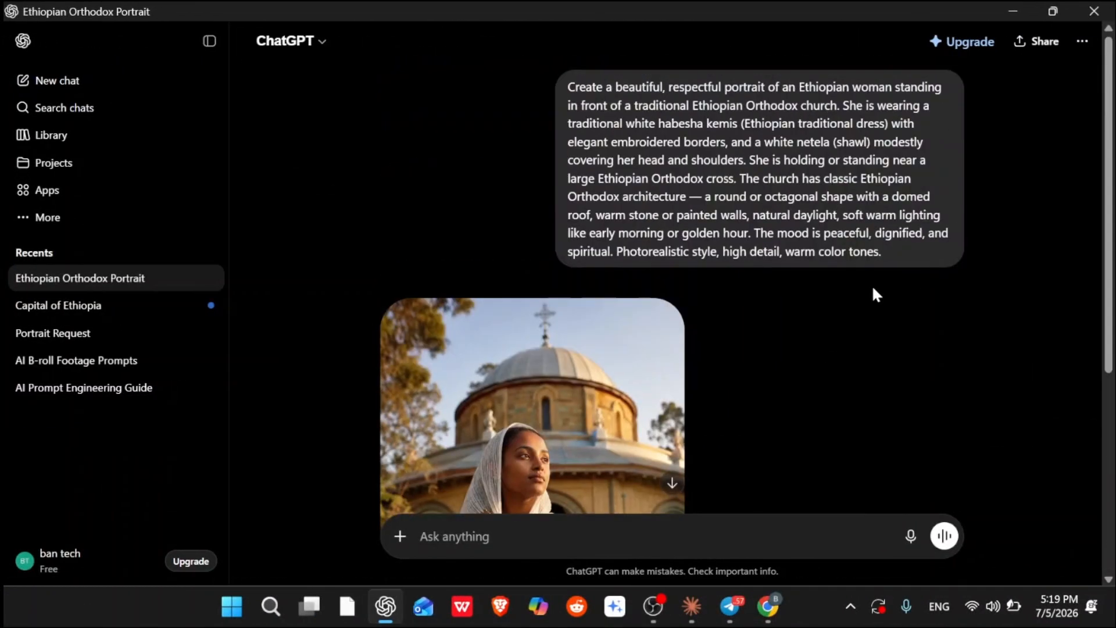
scroll(872, 285, "down", 6)
scroll(872, 285, "up", 1)
scroll(872, 294, "up", 4)
scroll(872, 294, "down", 5)
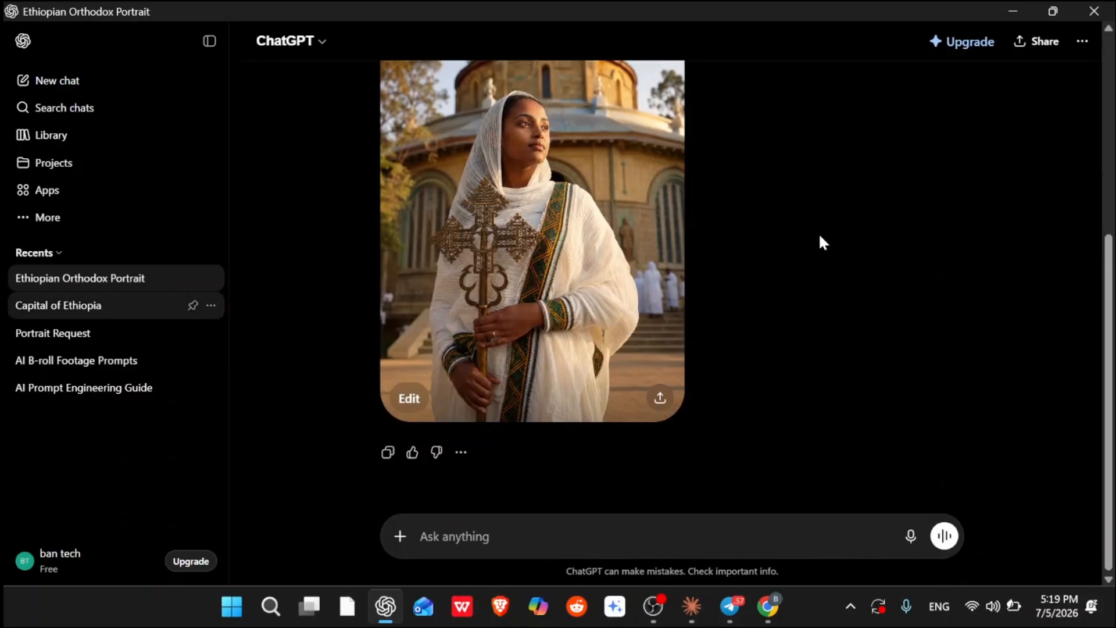
Open the Capital of Ethiopia chat, look over its first questions and answers, and check the clipboard history.
scroll(710, 225, "up", 10)
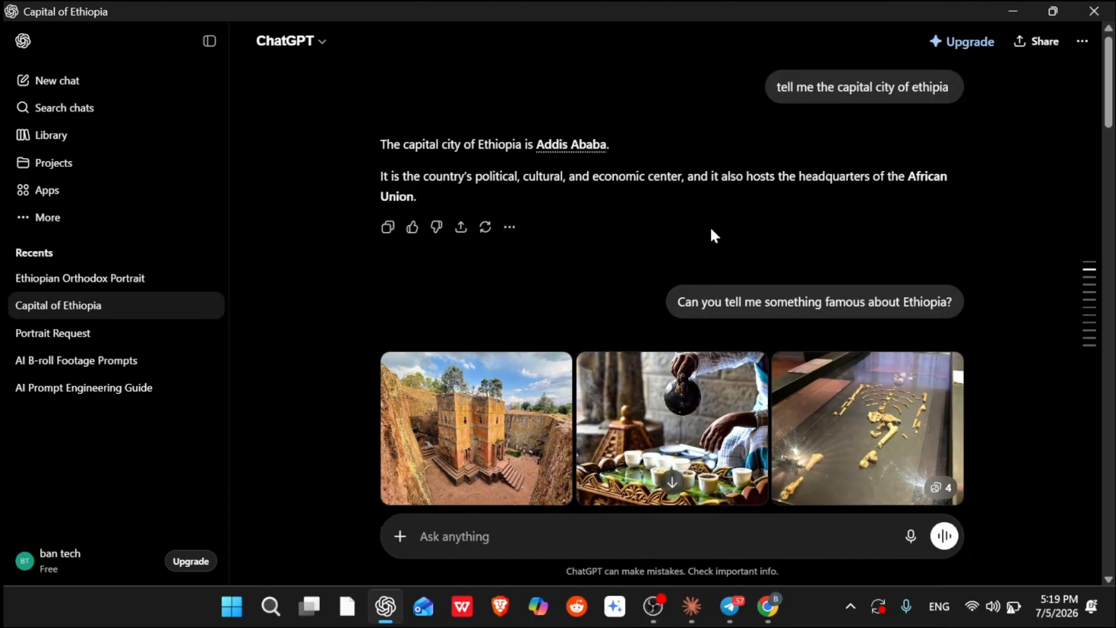
scroll(709, 235, "down", 6)
scroll(710, 236, "up", 6)
key("super+v")
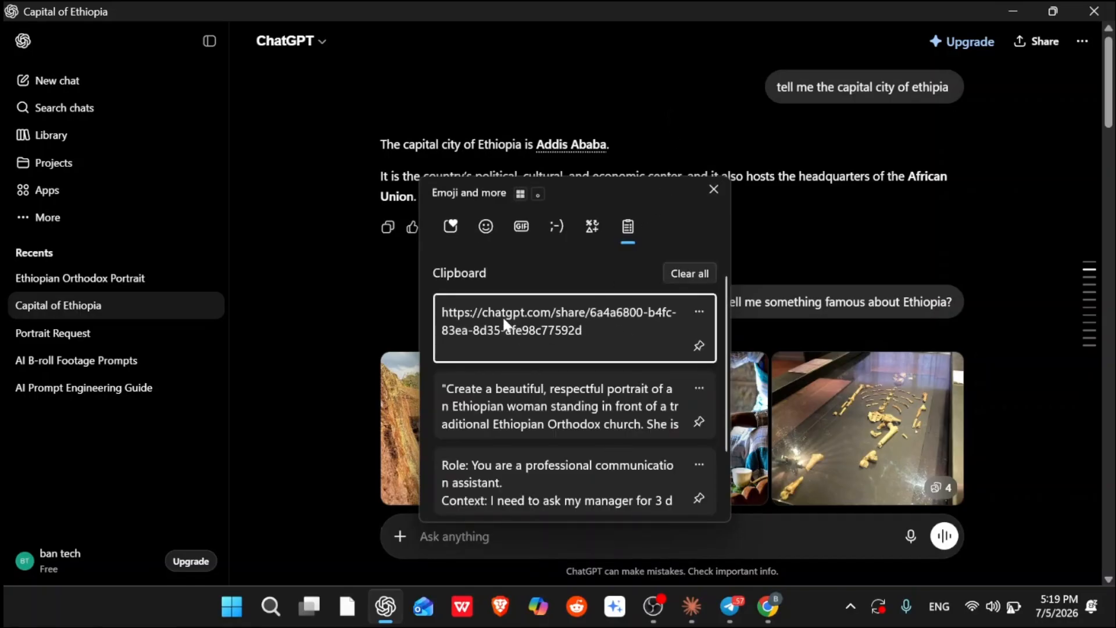
left_click(849, 240)
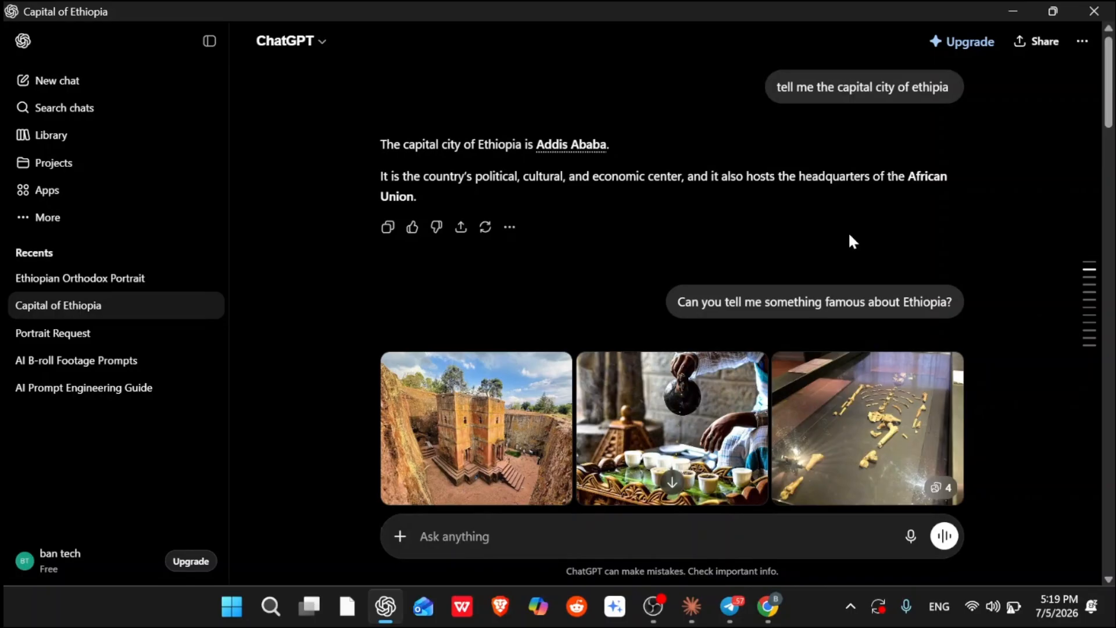
Read through the answer to the question about something famous about Ethiopia.
scroll(700, 245, "down", 10)
scroll(700, 246, "up", 6)
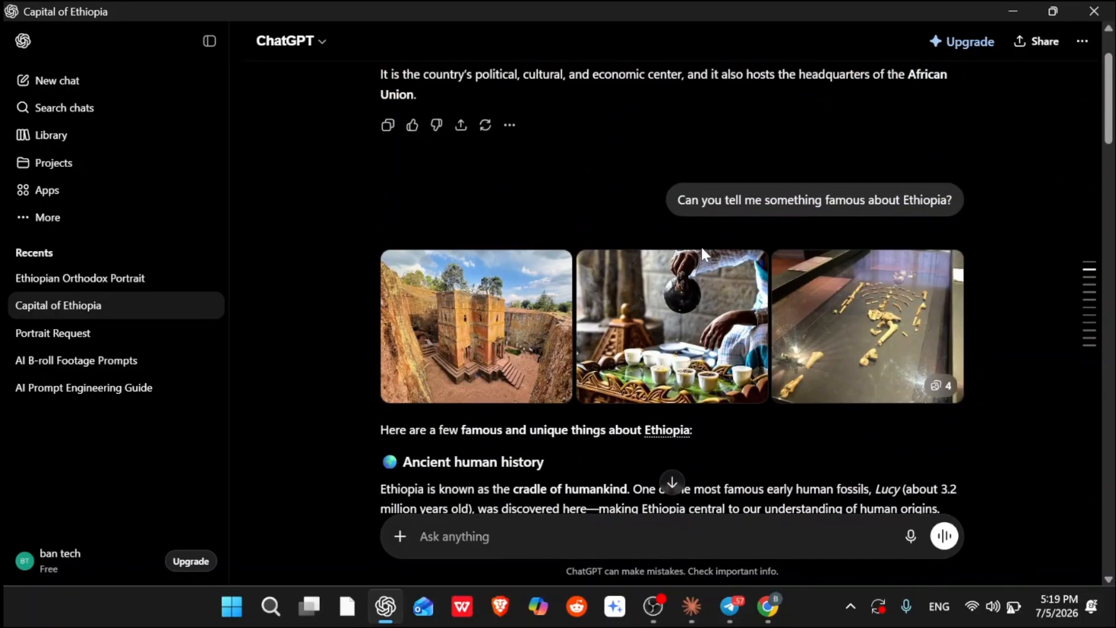
scroll(700, 245, "down", 3)
scroll(702, 249, "down", 3)
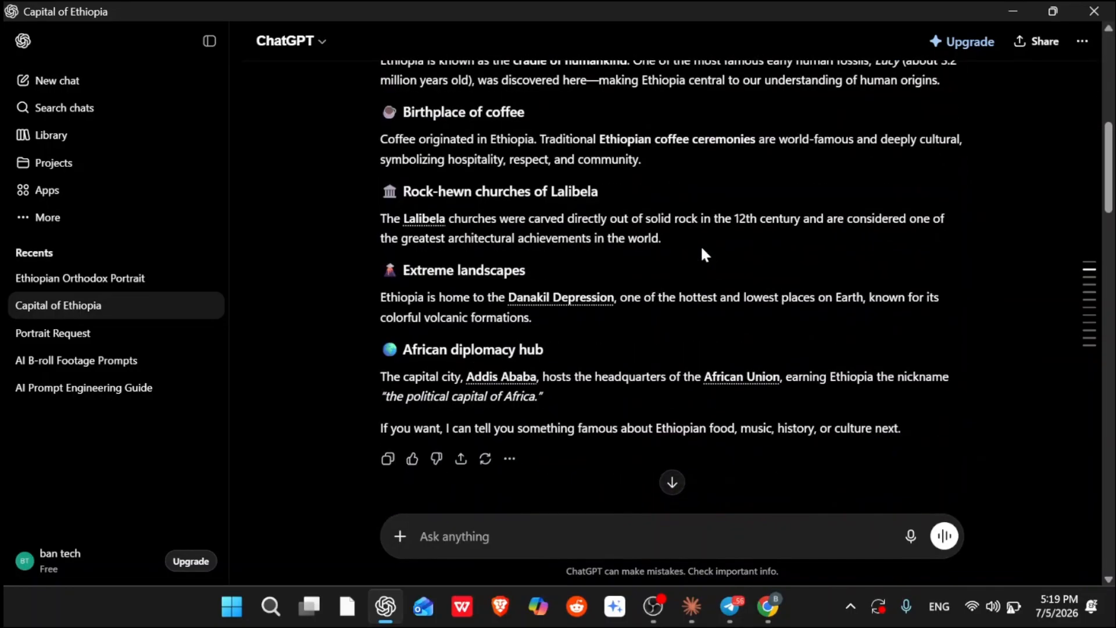